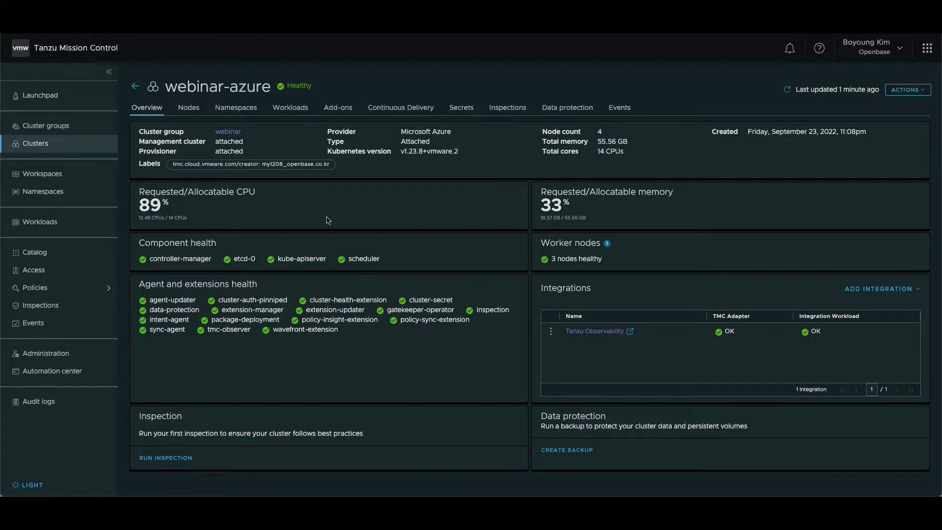
- Examine the node list and the workload list of the webinar-azure cluster
left_click(187, 109)
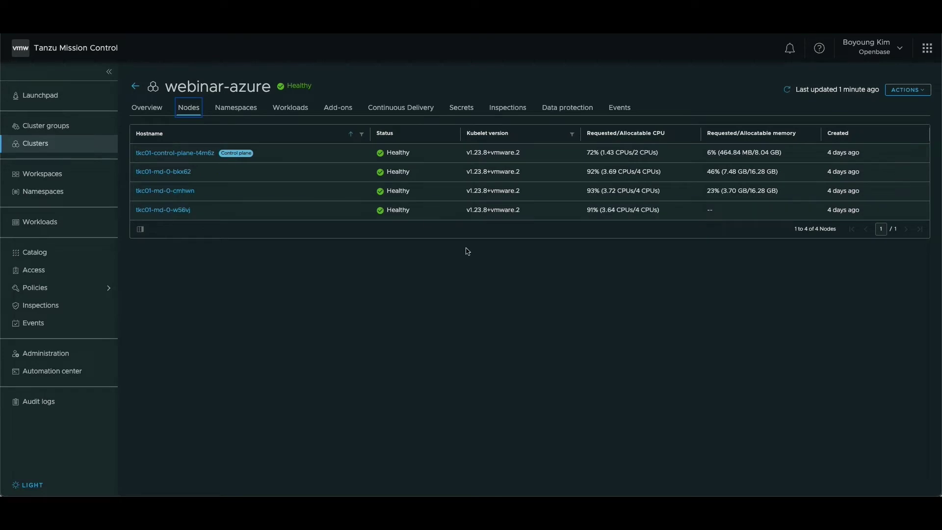
left_click(289, 106)
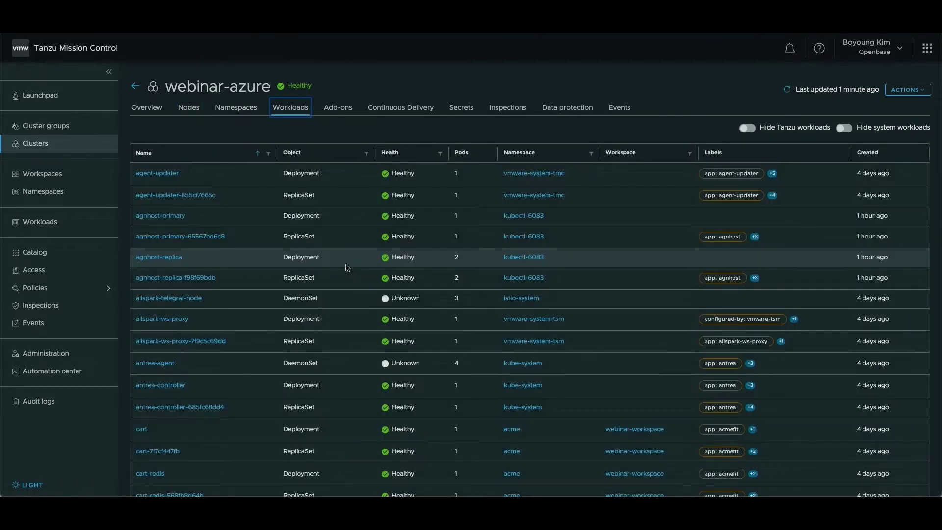
scroll(347, 265, "down", 1)
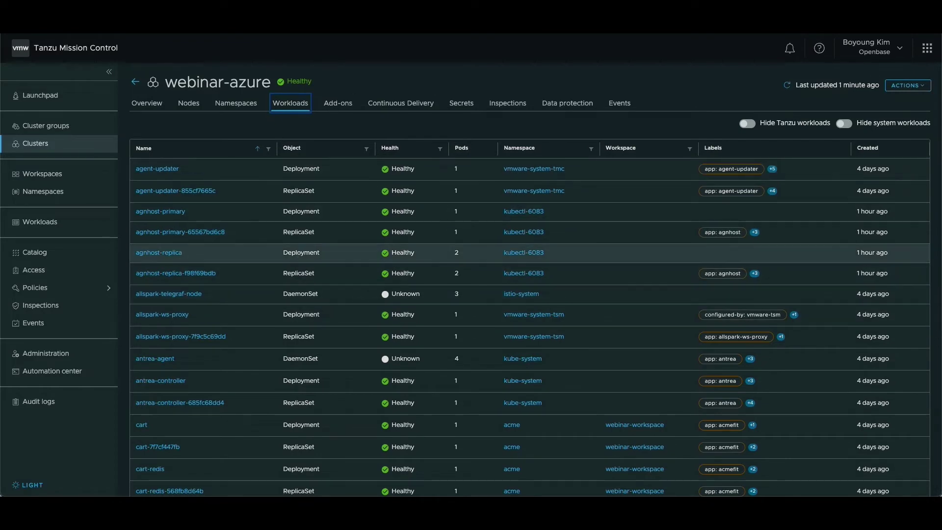
scroll(299, 257, "down", 3)
scroll(279, 284, "up", 3)
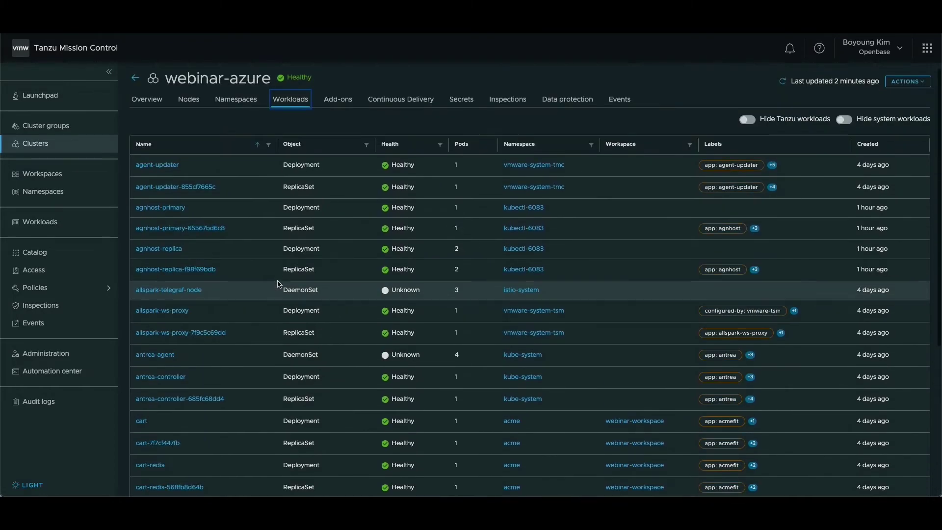
scroll(279, 283, "down", 4)
scroll(279, 284, "down", 3)
scroll(278, 284, "up", 2)
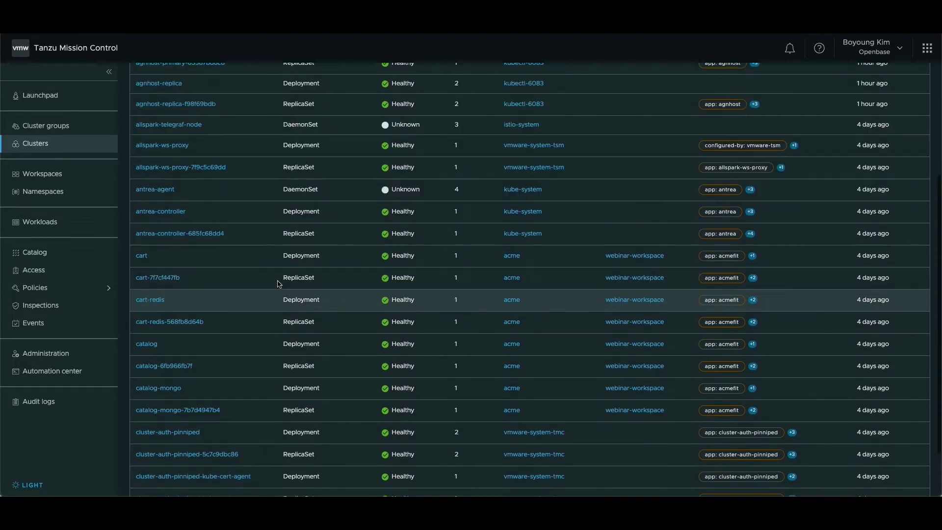
scroll(279, 284, "up", 5)
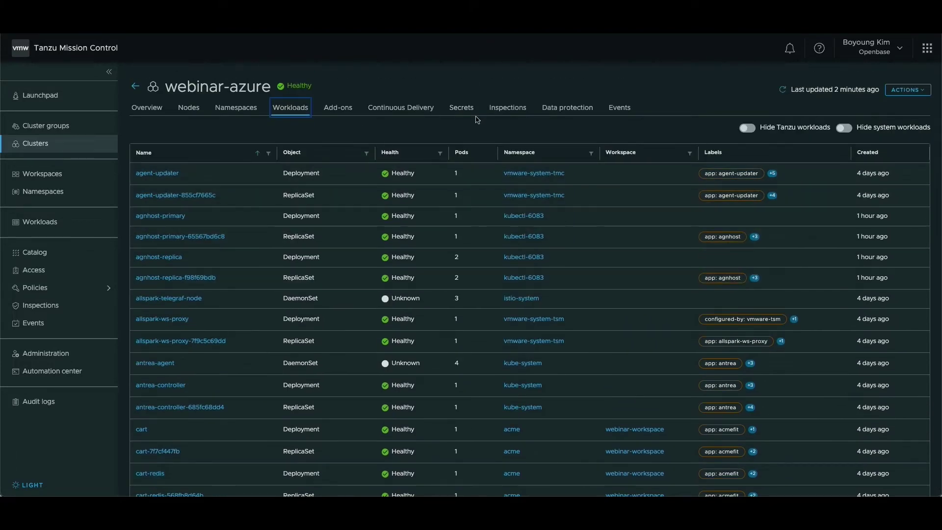
- Review the available inspection types and the data protection backups and schedules of the webinar-azure cluster
left_click(498, 113)
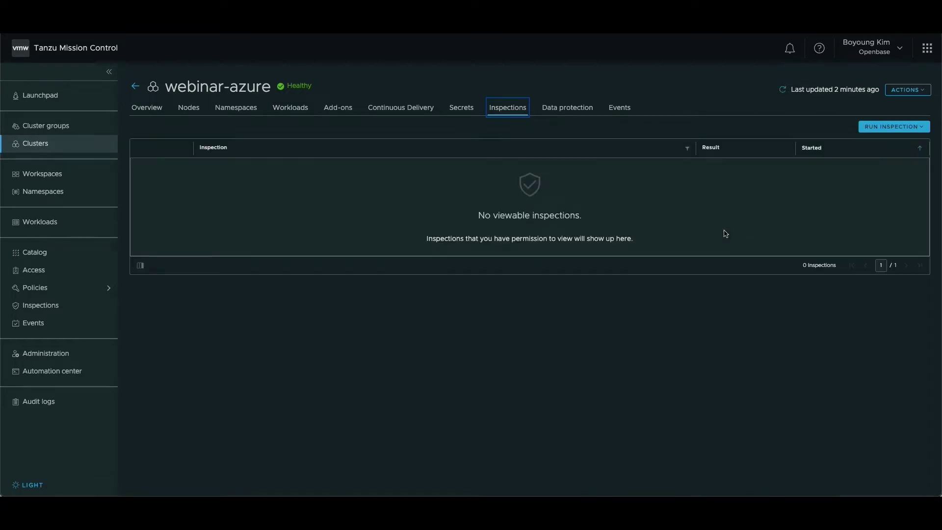
left_click(894, 129)
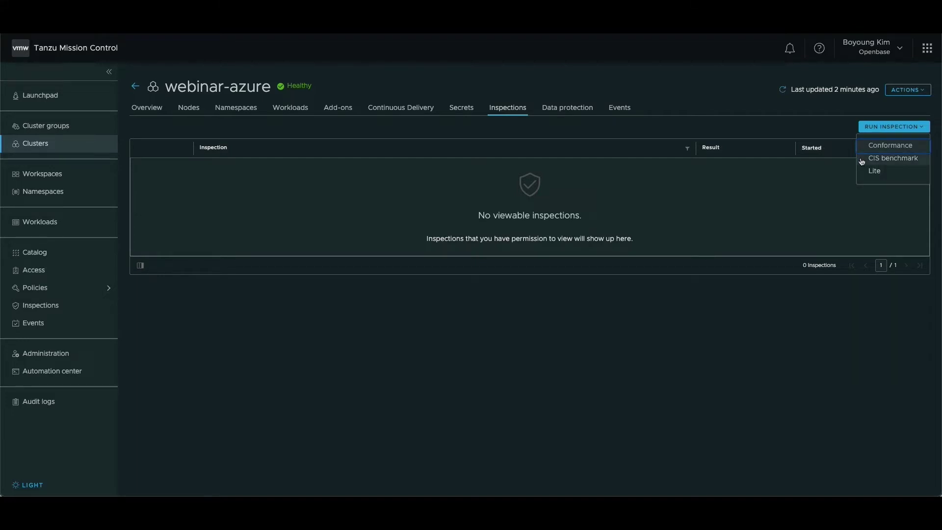
left_click(816, 329)
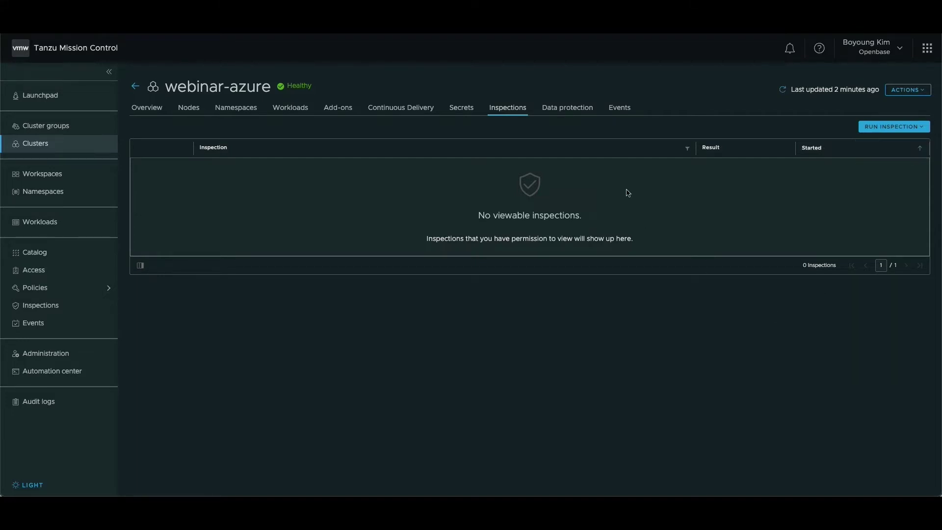
left_click(570, 116)
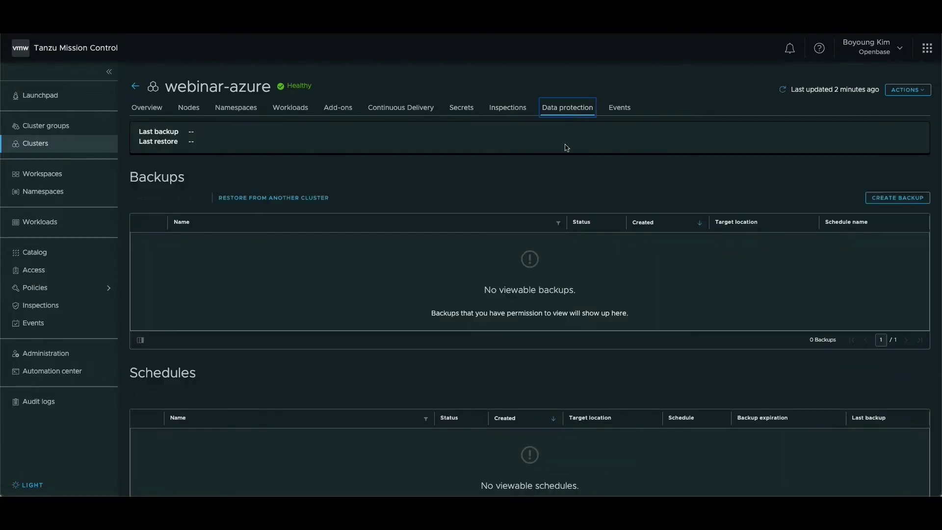
scroll(557, 168, "down", 1)
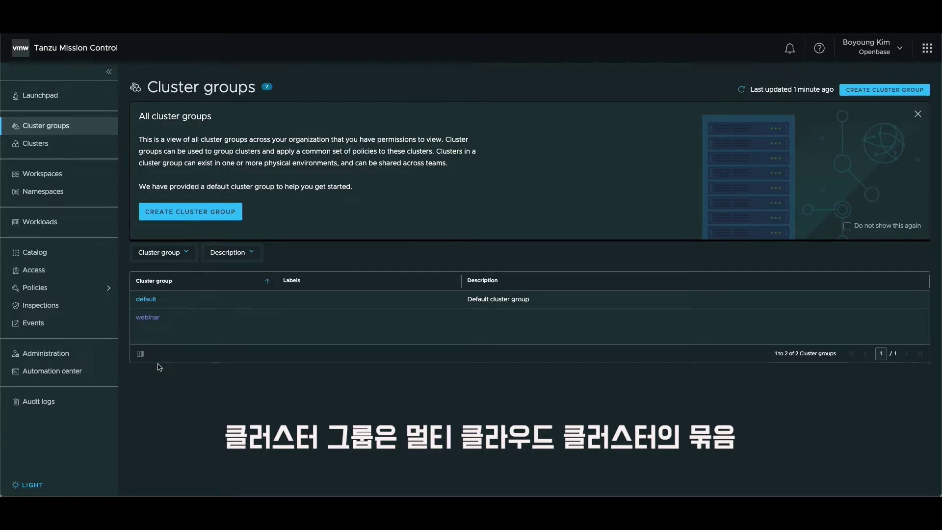
- View the clusters in the webinar cluster group and open the webinar-workspace workspace
left_click(148, 318)
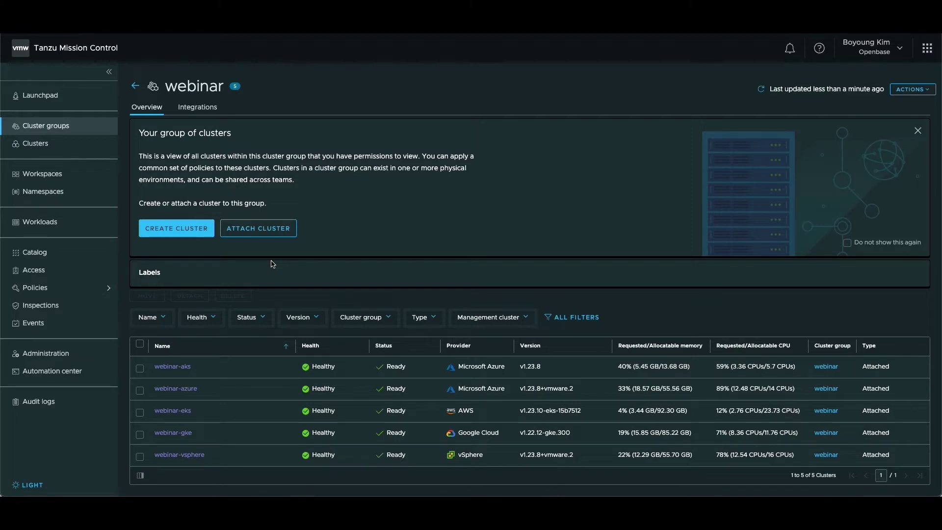
left_click(66, 171)
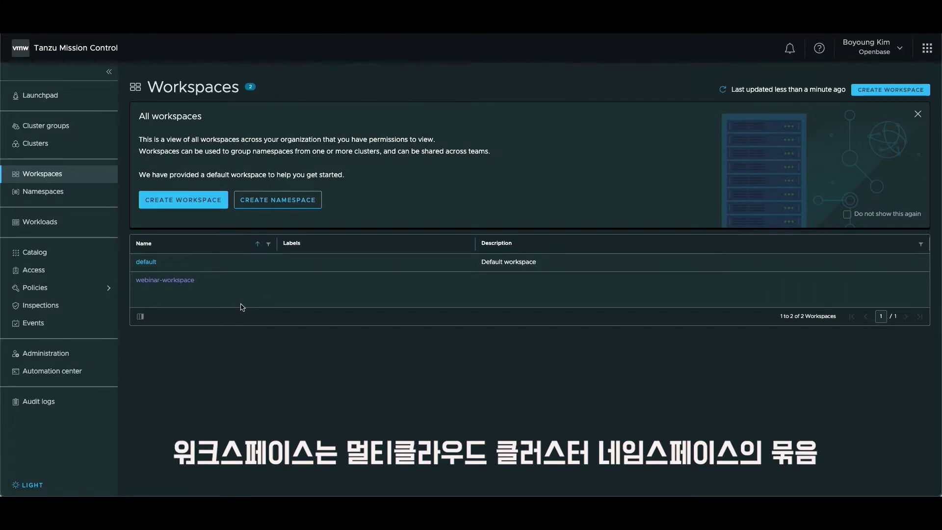
left_click(187, 280)
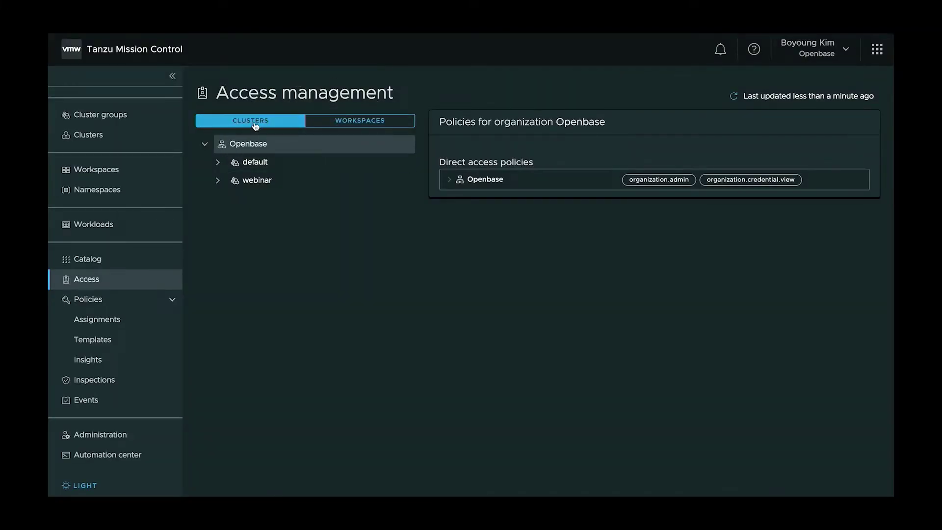
- Review the access policies by workspace and the image registry, network, quota and custom policy assignments
left_click(351, 122)
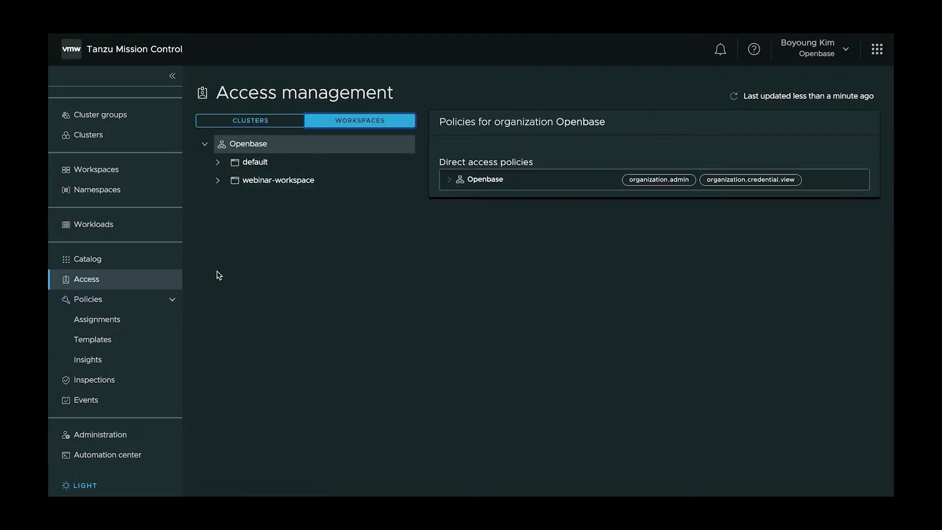
left_click(86, 299)
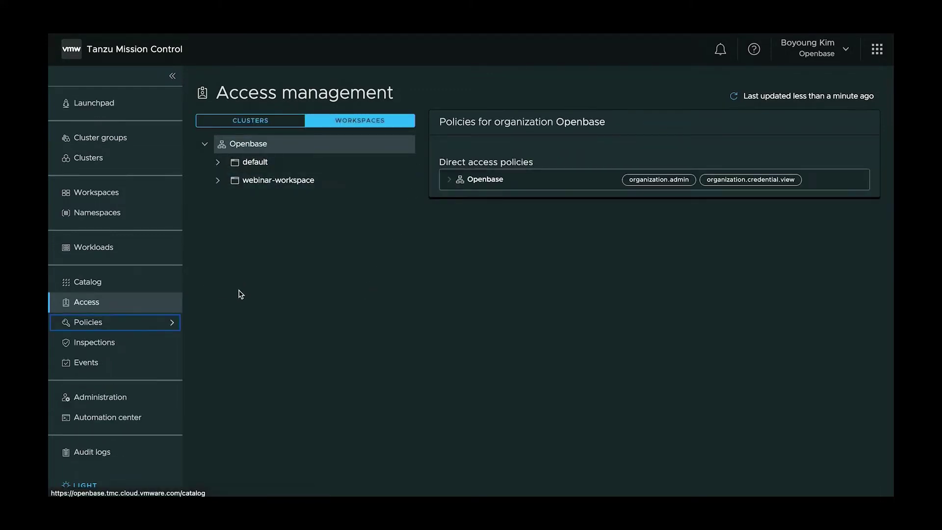
left_click(106, 319)
left_click(100, 342)
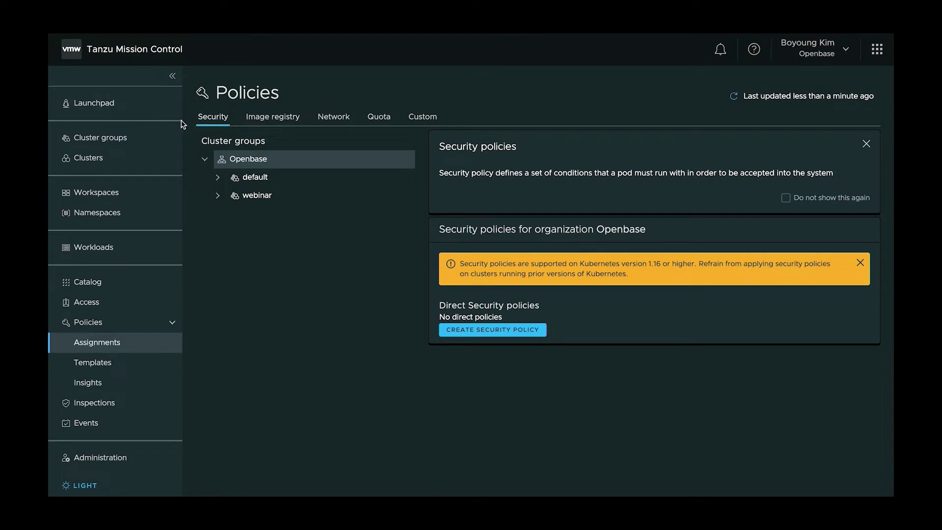
left_click(276, 122)
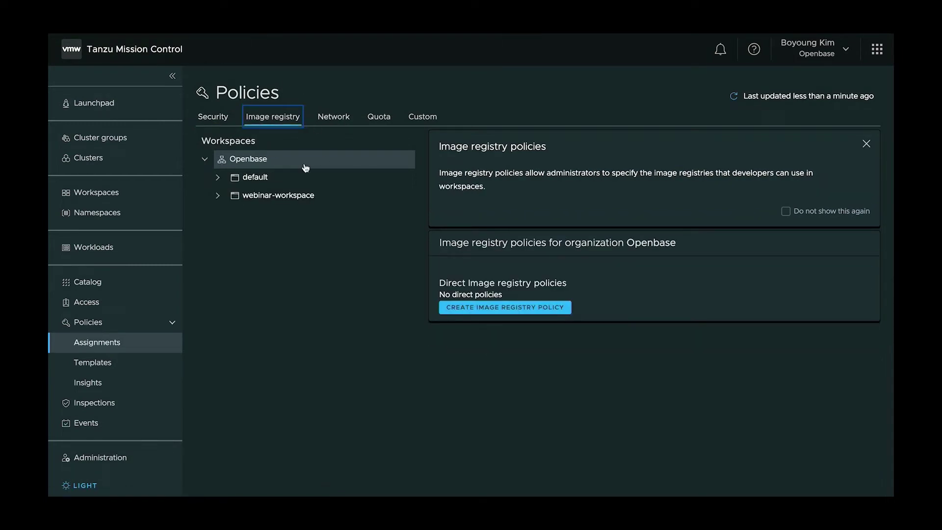
left_click(333, 115)
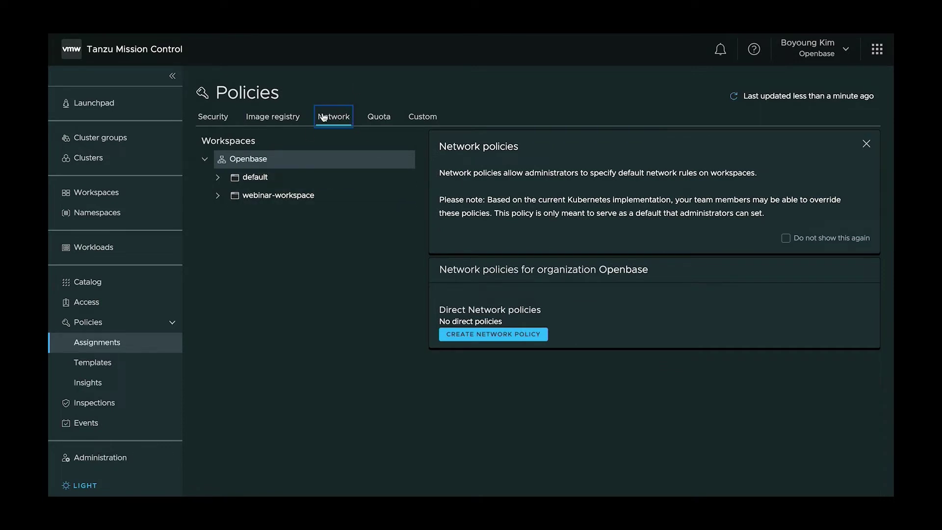
left_click(385, 126)
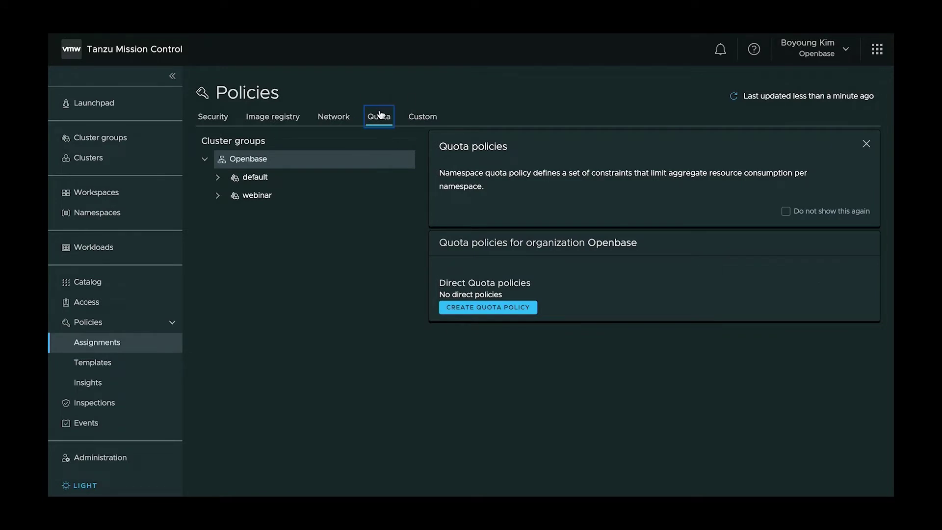
left_click(425, 121)
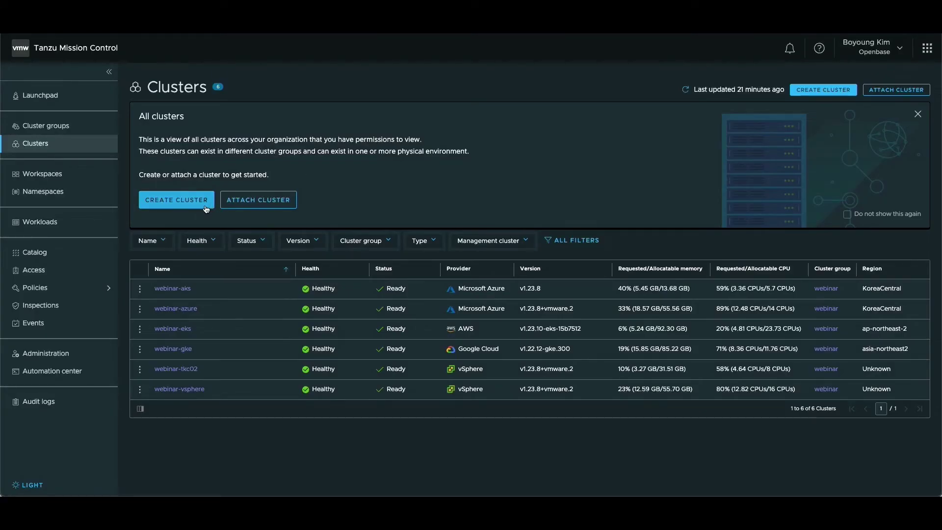
- Start creating a cluster provisioned from the webinar-vsp-mgmt management cluster on AWS
left_click(206, 208)
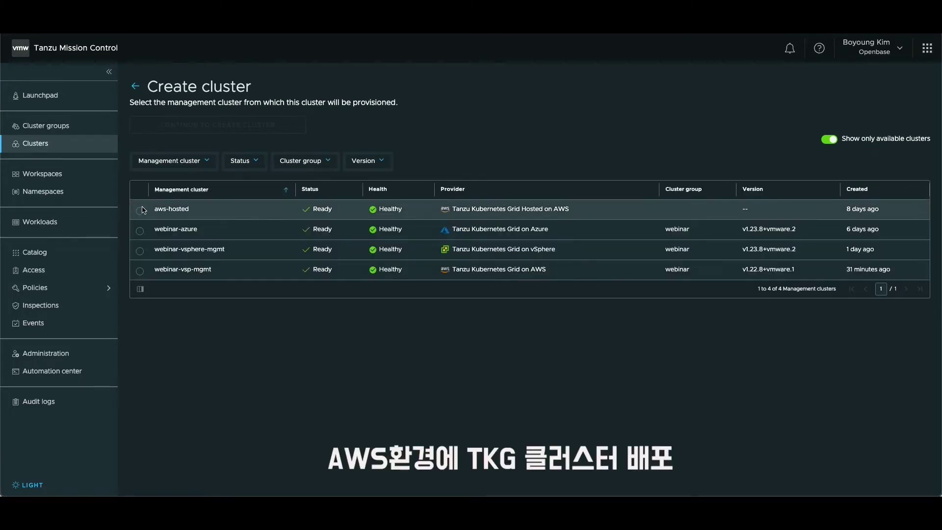
left_click(139, 210)
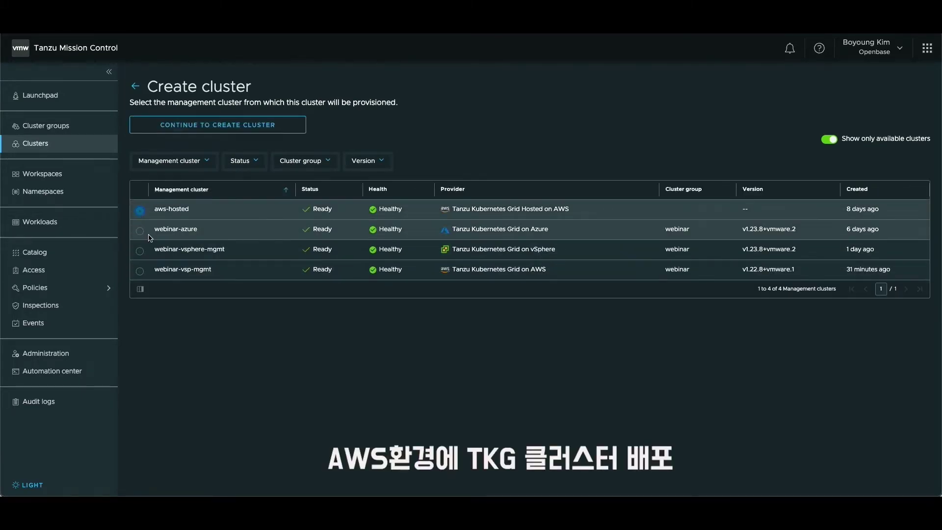
left_click(140, 272)
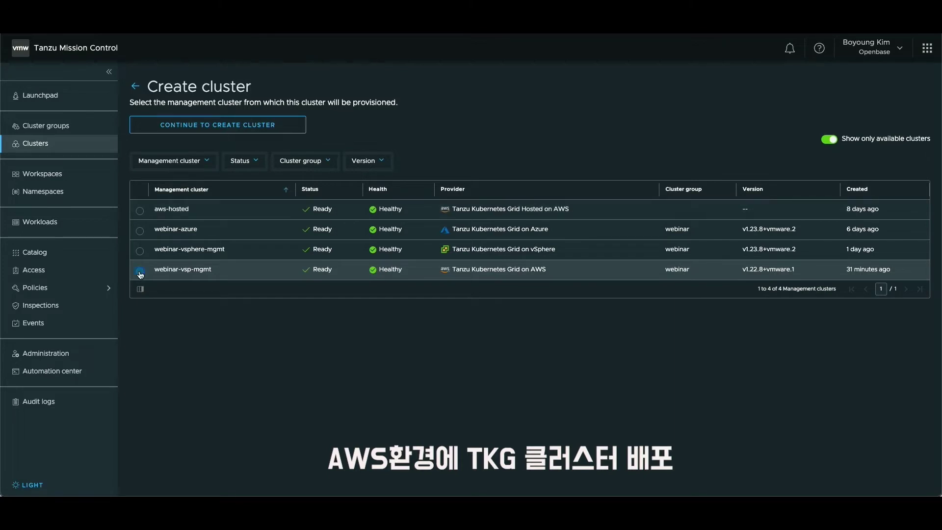
left_click(242, 128)
- Choose default as the new cluster's provisioner and continue to naming
left_click(249, 208)
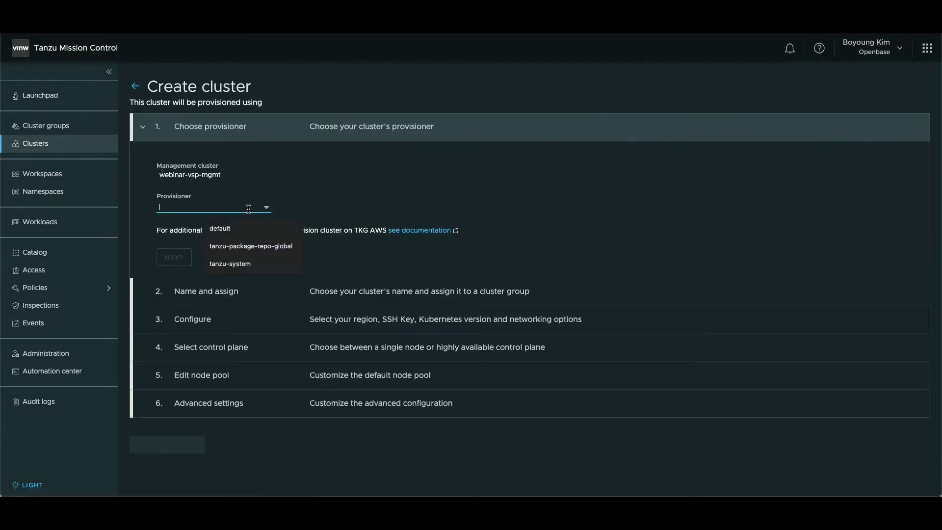
left_click(245, 231)
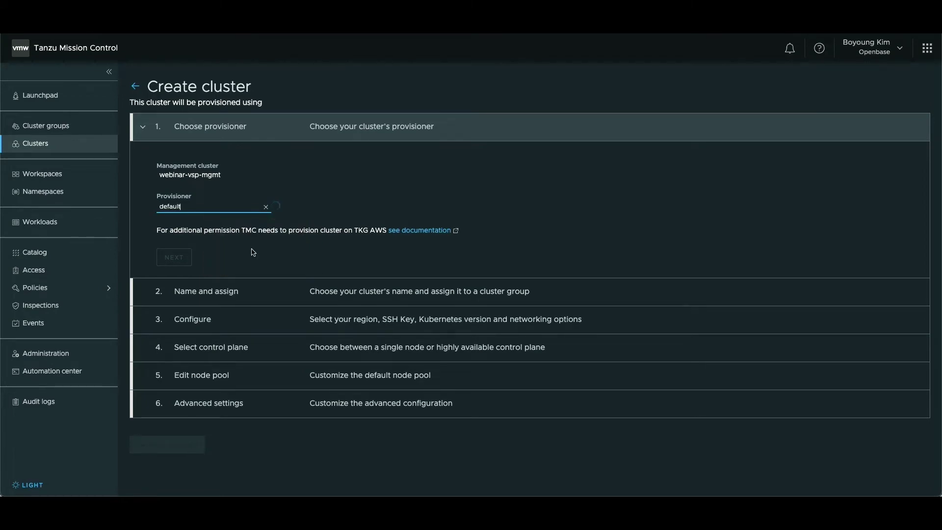
left_click(174, 258)
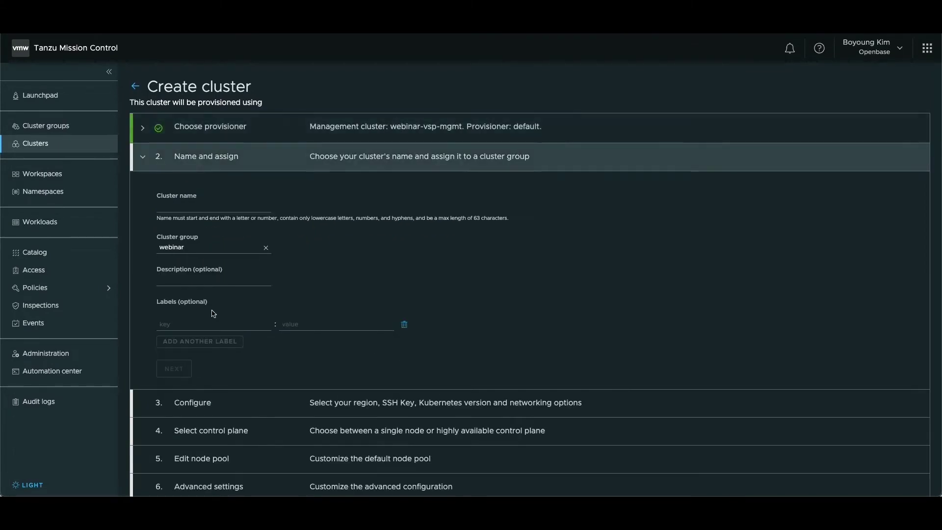
- Name the cluster webinar-aws-provision, keep it in the webinar cluster group, and continue to its configuration
left_click(222, 167)
type("webinar-aws-")
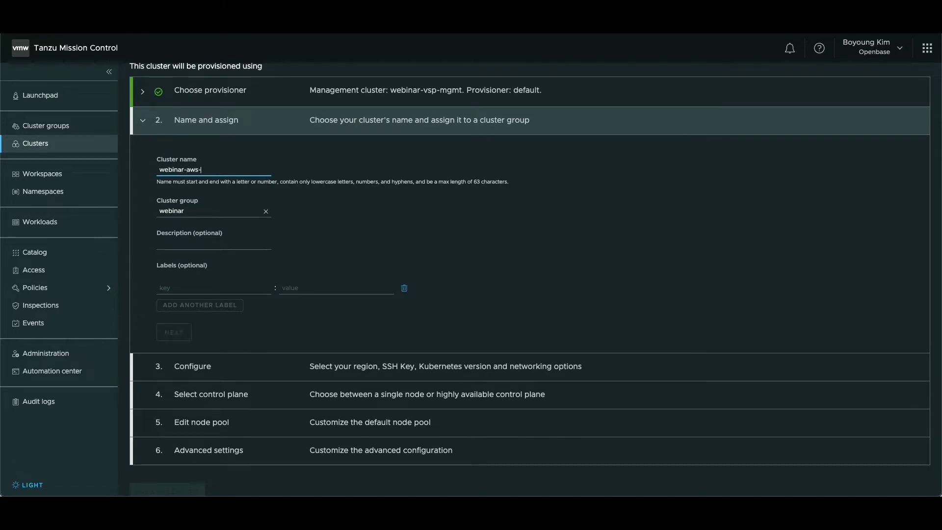
type("provision")
left_click(181, 330)
- Set the new cluster's region to ap-northeast-2
scroll(225, 260, "down", 1)
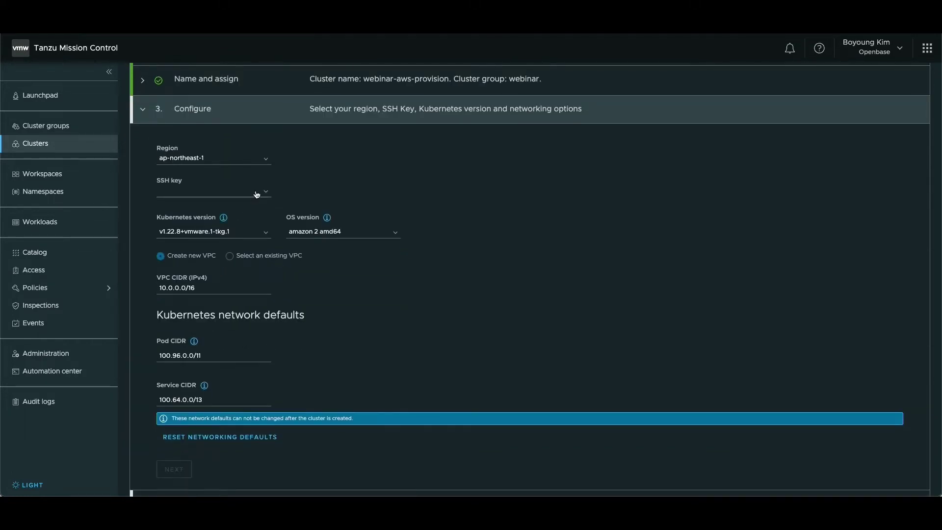
left_click(256, 158)
left_click(252, 167)
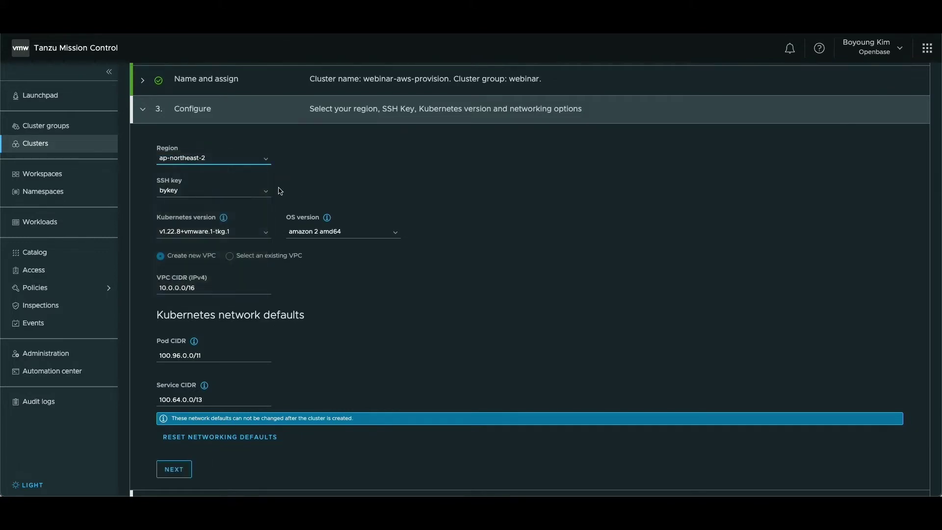
- Use the existing VPC project-vpc with the default Kubernetes network settings and continue to control plane selection
scroll(249, 214, "down", 1)
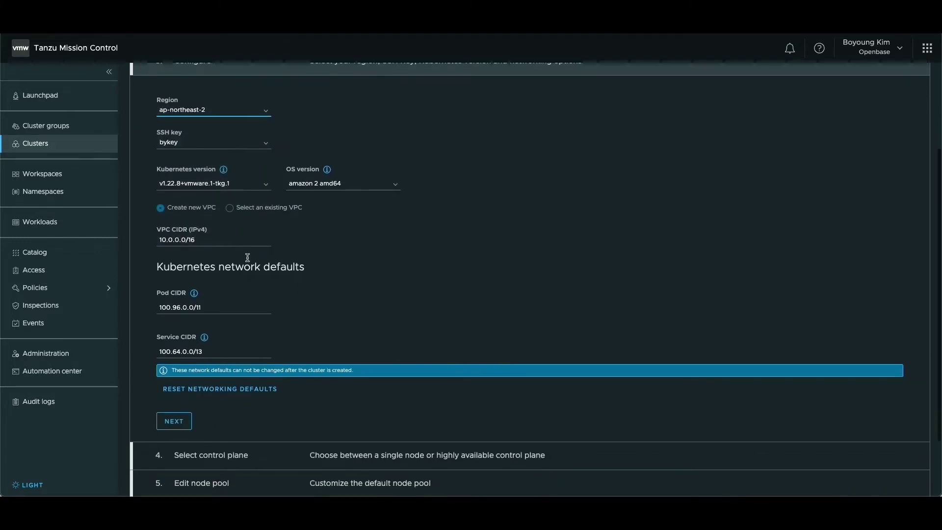
left_click(247, 210)
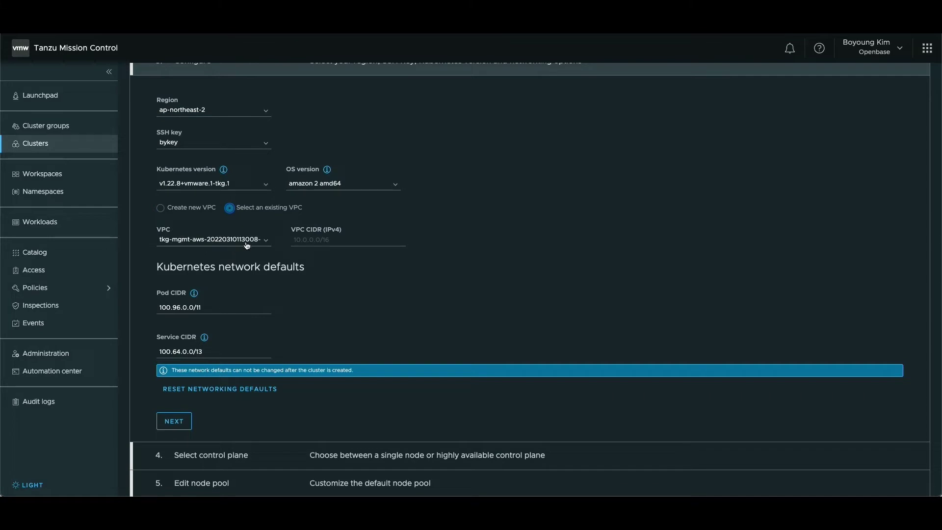
left_click(248, 244)
left_click(248, 250)
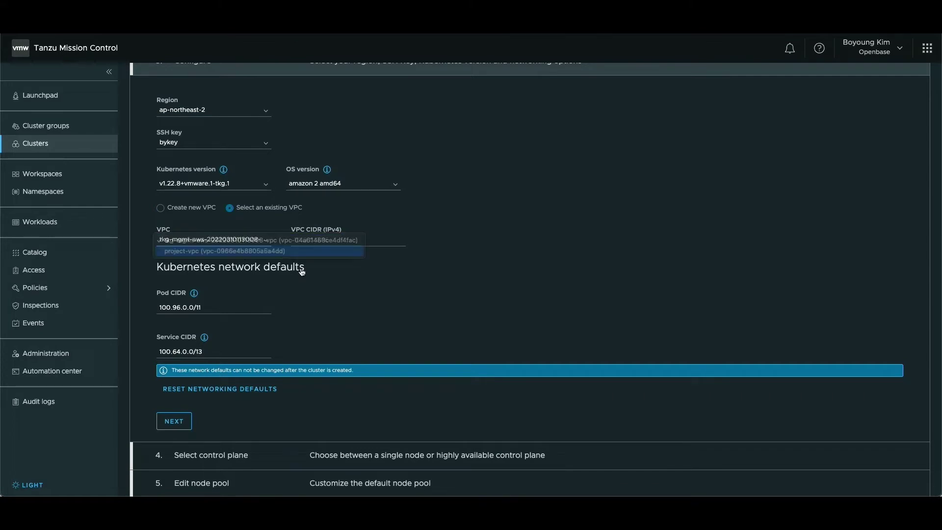
scroll(299, 301, "down", 1)
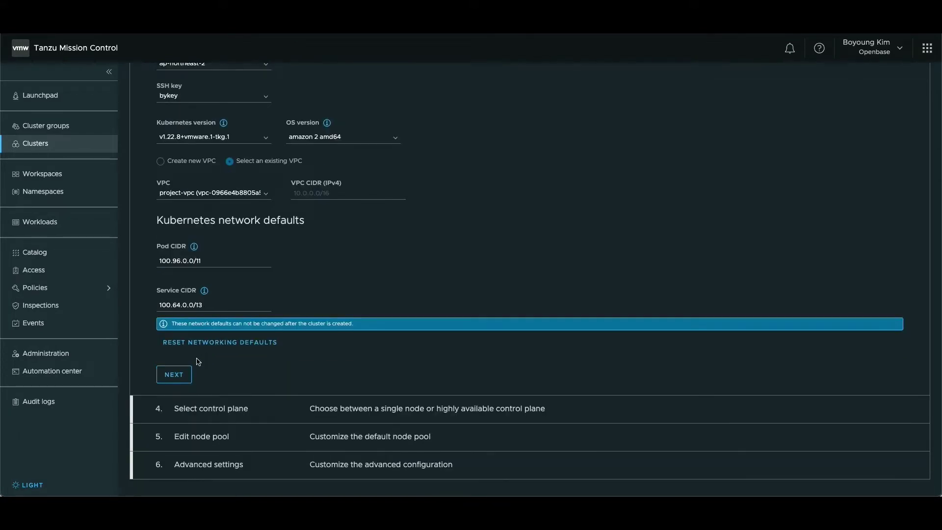
left_click(183, 373)
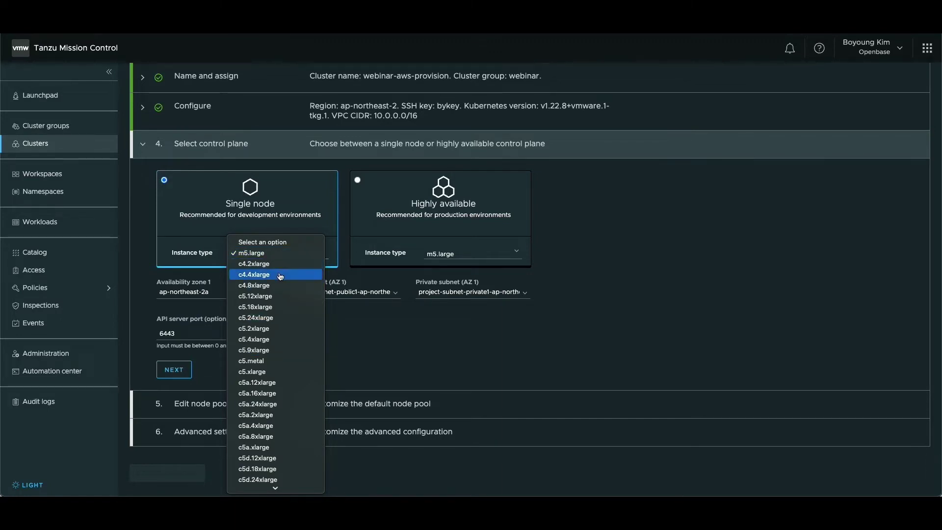
- Set the single-node control plane's instance type to c4.2xlarge and continue to the node pool settings
left_click(274, 265)
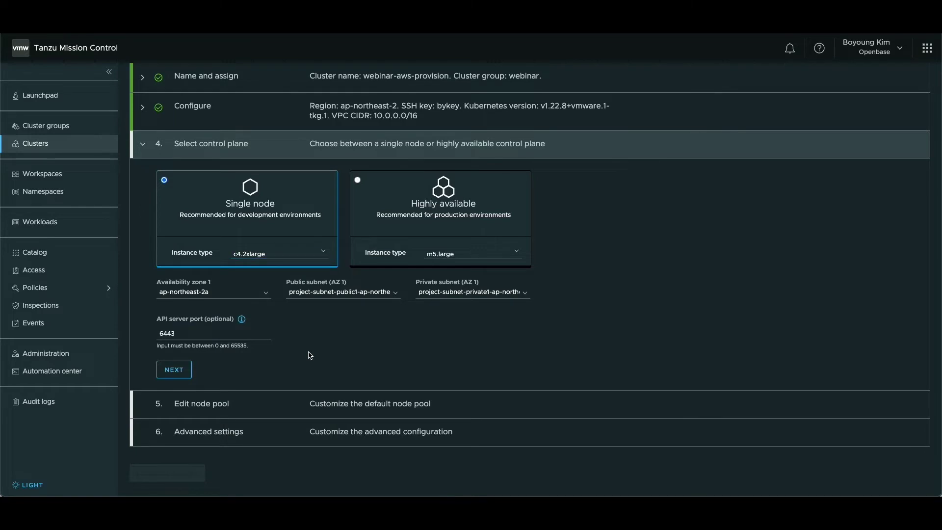
left_click(181, 363)
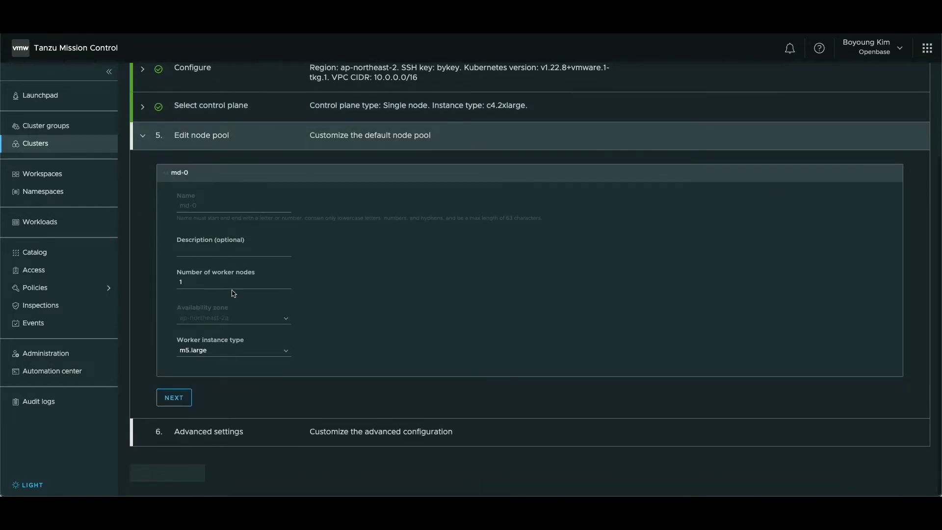
- Set the default node pool's worker instance type to c4.2xlarge and create the AWS cluster without extra advanced settings
left_click(211, 351)
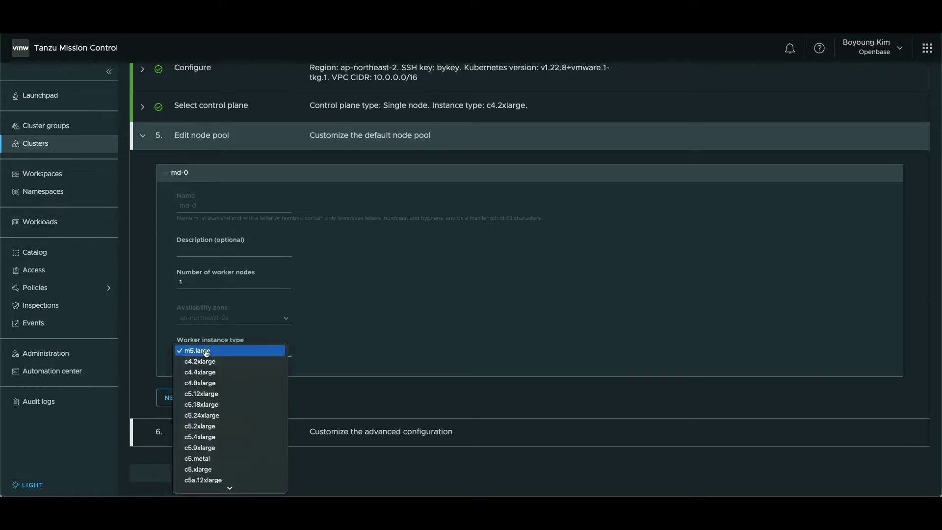
left_click(201, 361)
left_click(182, 398)
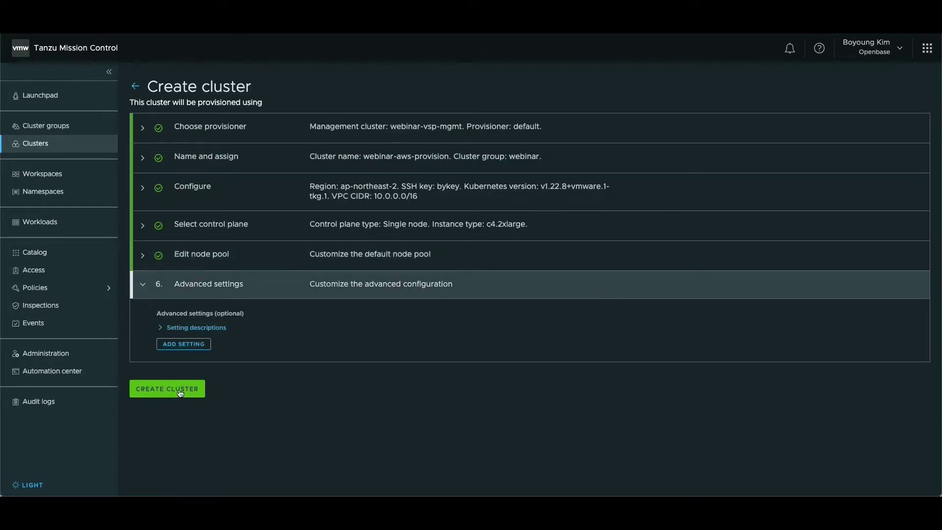
left_click(180, 393)
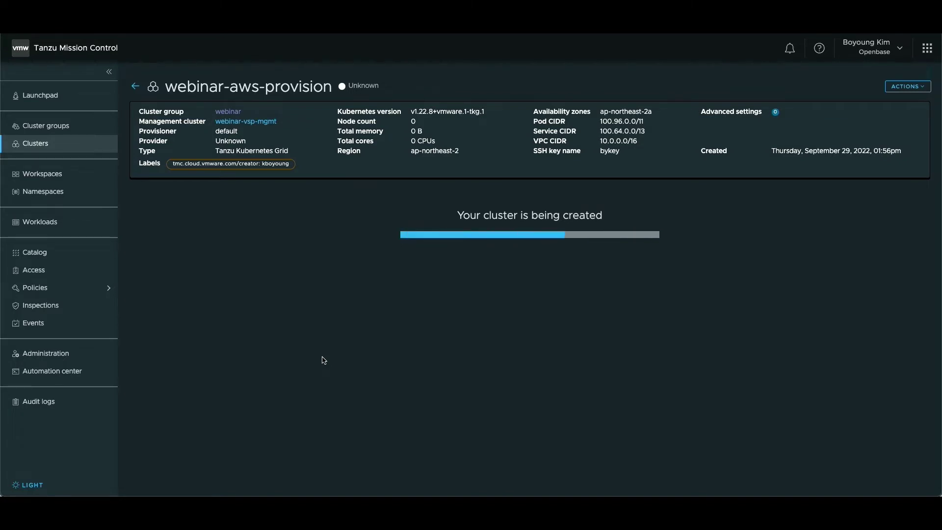
- Start creating another cluster from the cluster list, using webinar-vsphere-mgmt as its management cluster
left_click(112, 147)
left_click(190, 206)
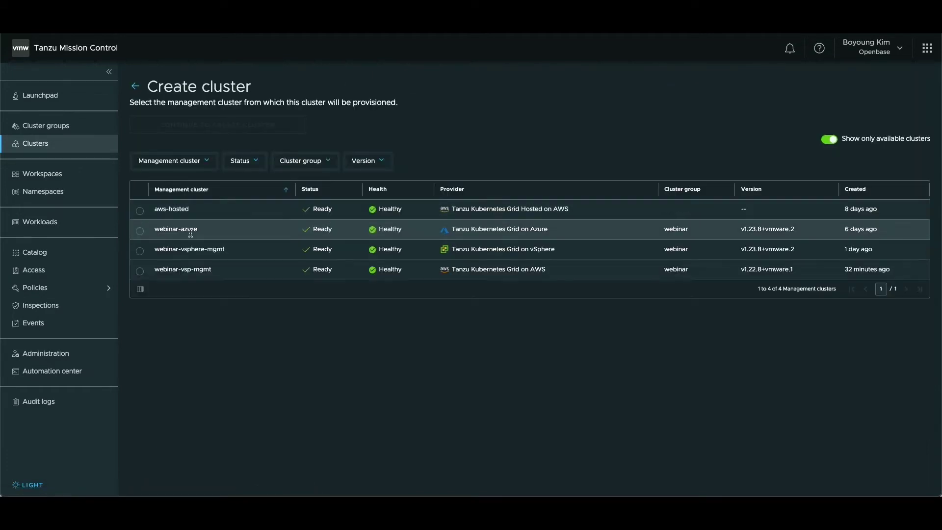
left_click(139, 251)
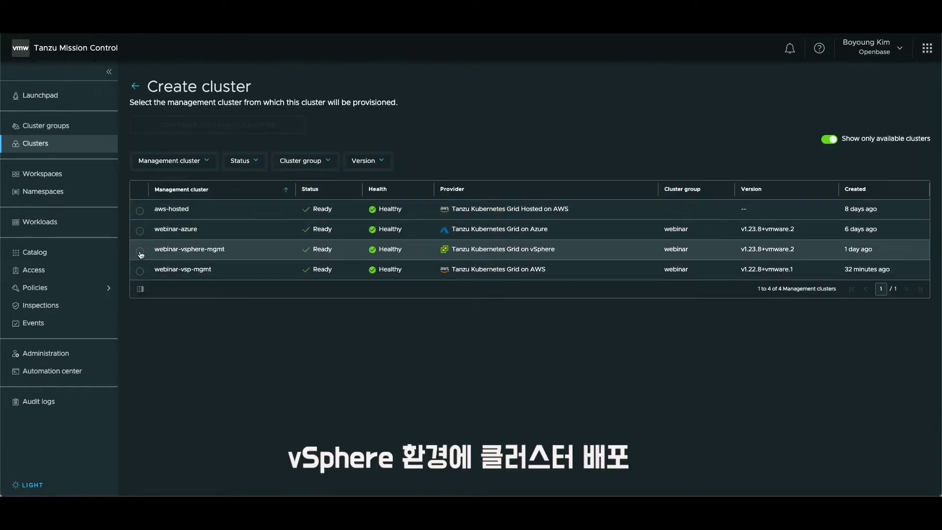
left_click(271, 128)
- Choose default as the vSphere cluster's provisioner and continue to naming
left_click(255, 208)
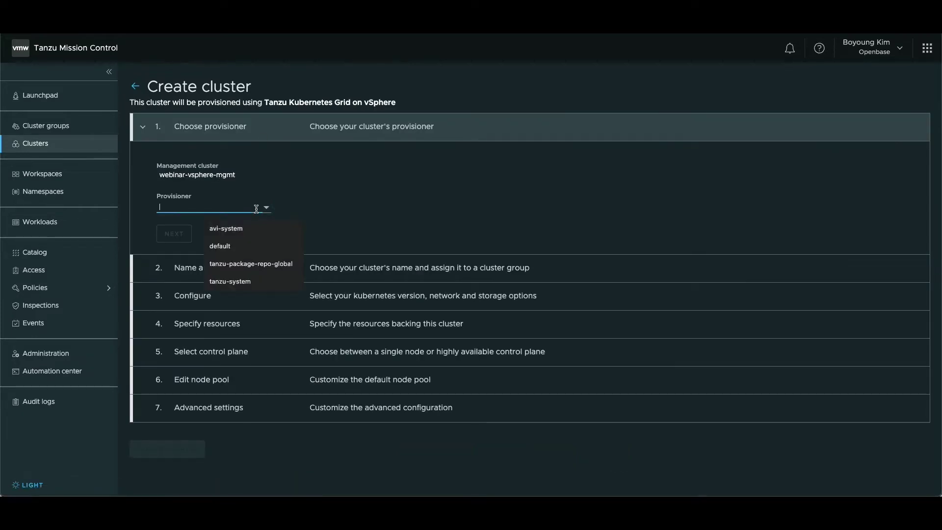
left_click(238, 243)
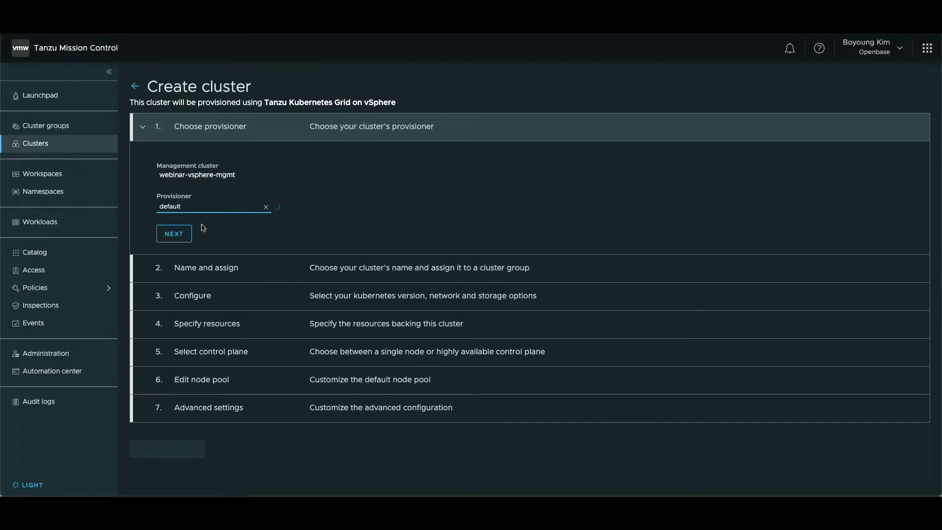
left_click(181, 237)
- Name the cluster webinar-vsphere-provision, keep it in the webinar cluster group, and continue to its configuration
left_click(249, 212)
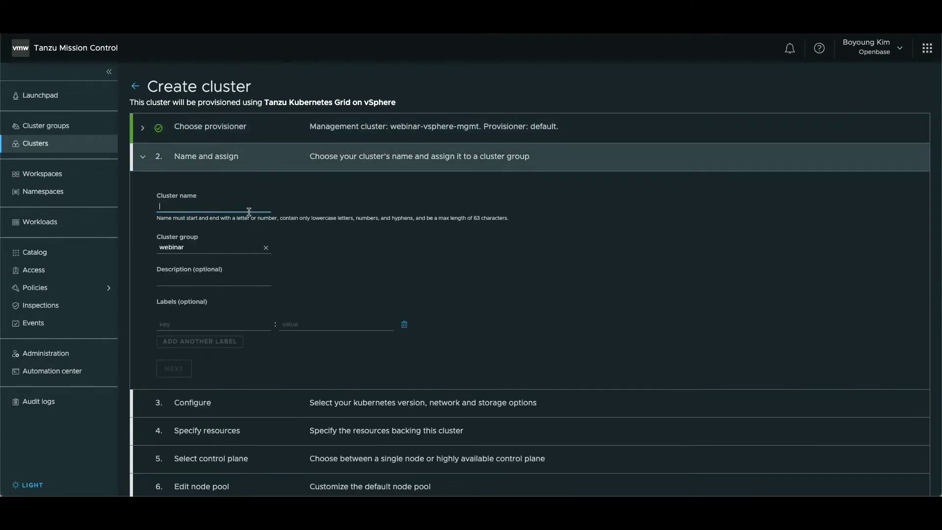
type("webinar-vsphere-pros")
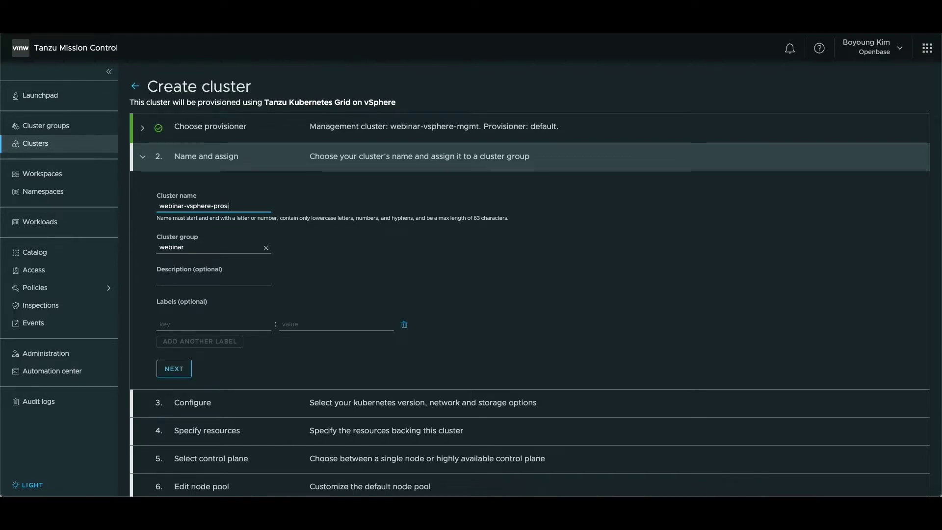
type("vis")
key("BackSpace")
key("BackSpace")
key("BackSpace")
left_click(171, 369)
- Paste the SSH public key into the cluster configuration and remove the stray shell prompt line at its end
left_click(254, 286)
left_click(329, 314)
left_click(275, 326)
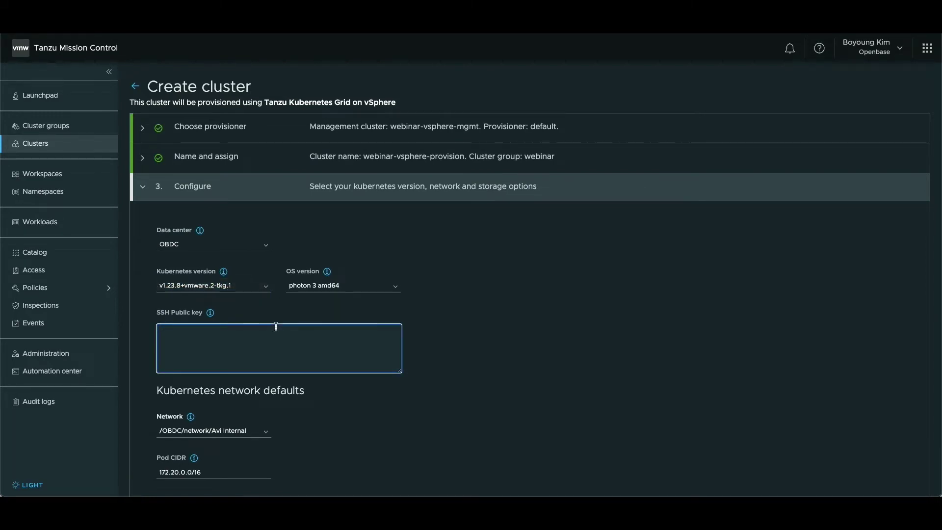
right_click(254, 351)
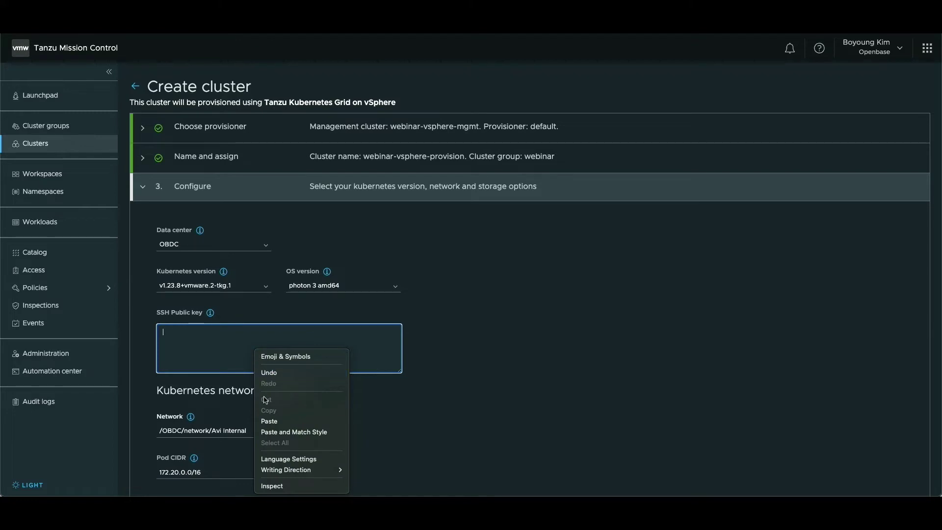
left_click(269, 421)
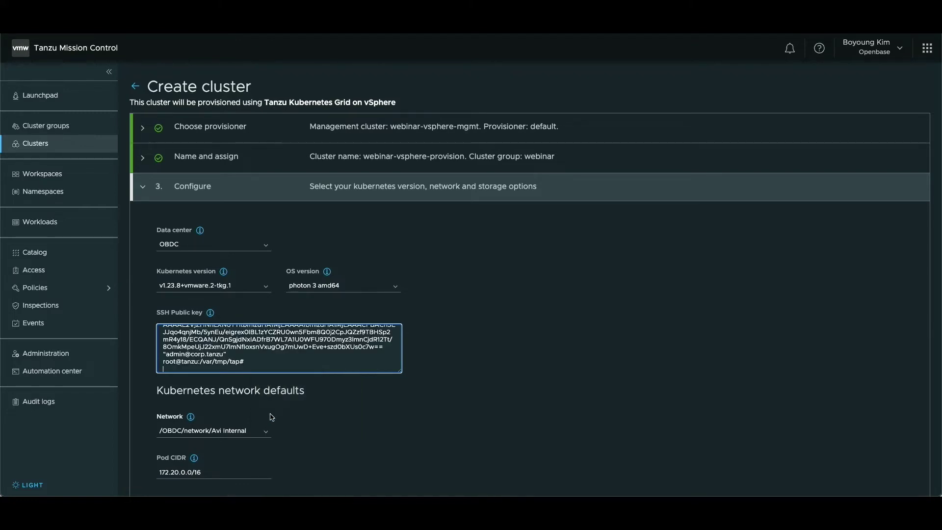
key("BackSpace")
key("BackSpace")
key("BackSpace")
key("BackSpace")
key("BackSpace")
key("BackSpace")
key("BackSpace")
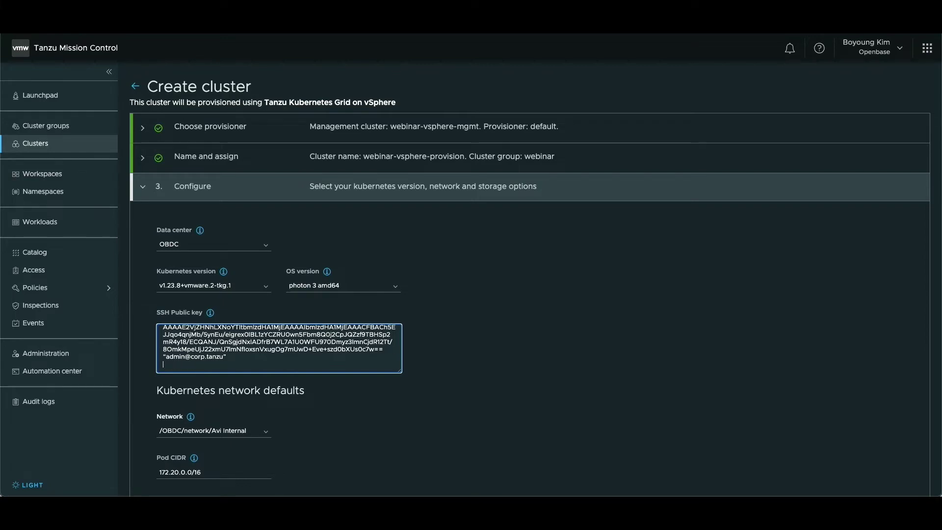
key("BackSpace")
key("ctrl+Home")
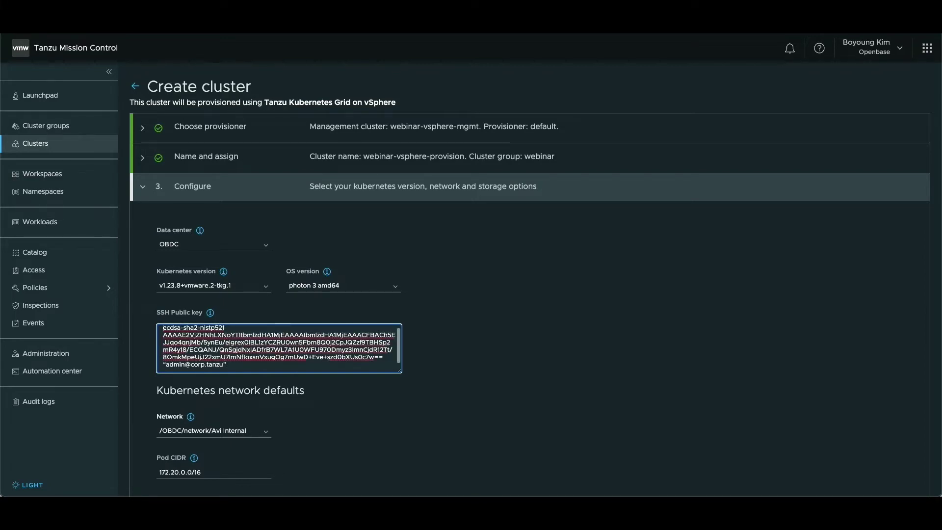
- Set the cluster's network to /OBDC/network/LS-TKGM01-WORKLOAD-10.253.127.x, keep the default CIDRs, and continue to resource selection
scroll(607, 411, "down", 2)
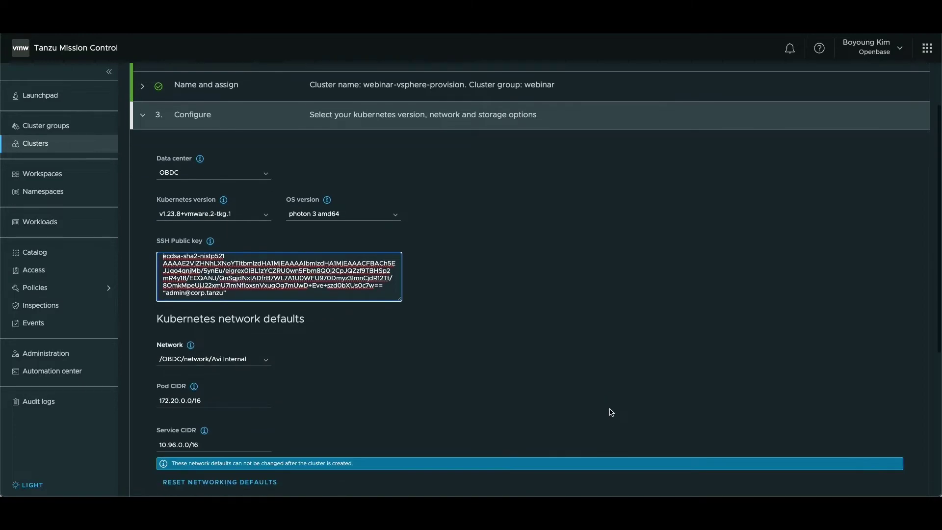
left_click(246, 356)
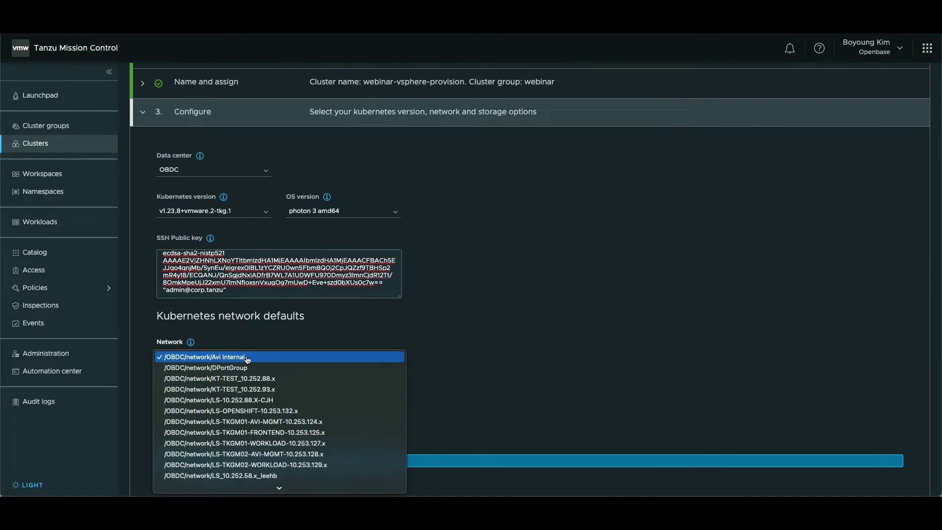
left_click(265, 446)
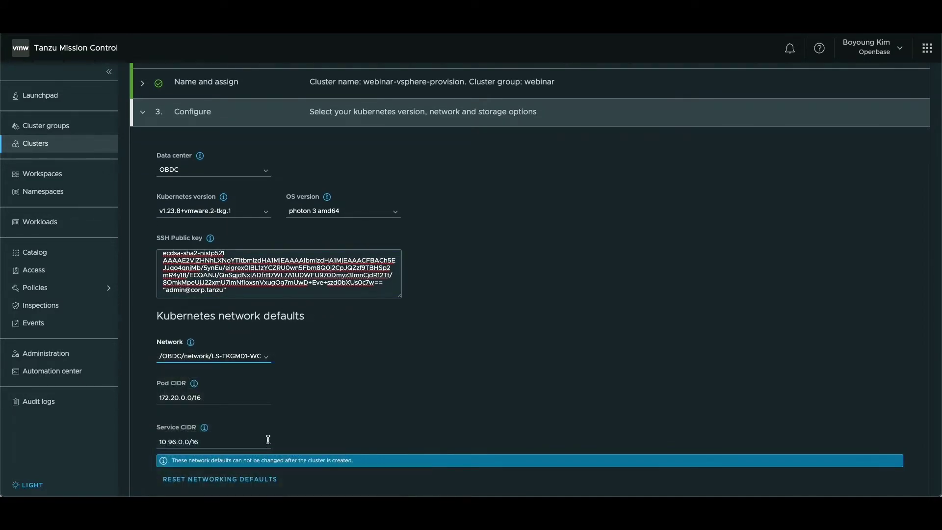
left_click(266, 358)
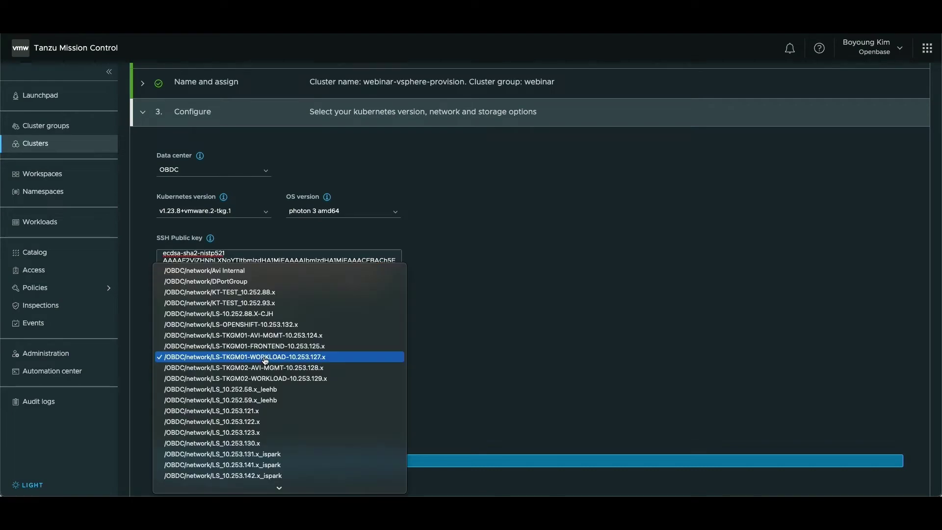
left_click(266, 360)
scroll(268, 437, "down", 1)
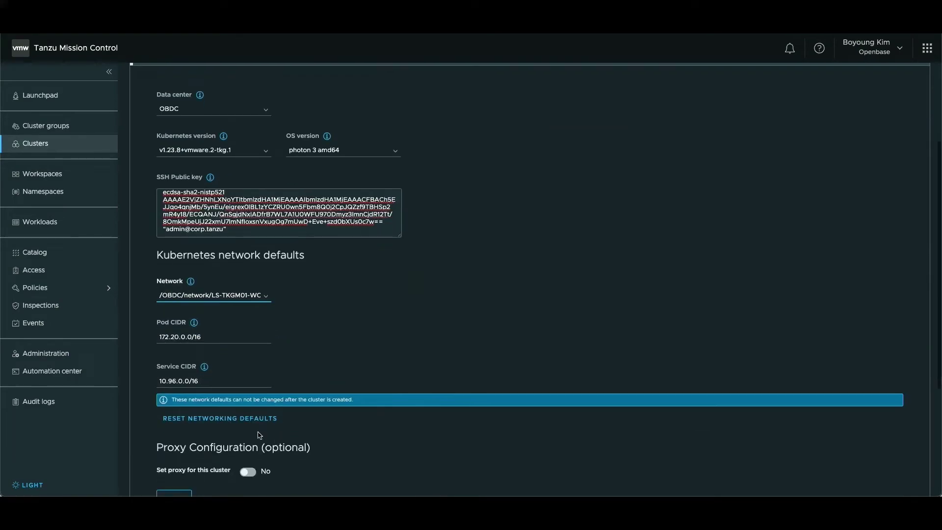
scroll(269, 435, "down", 1)
left_click(182, 456)
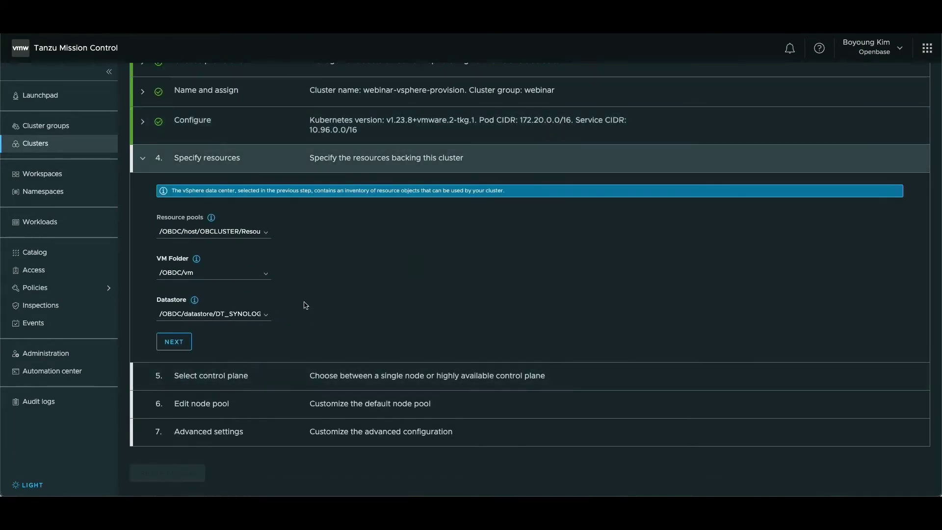
- Set the resource pool to /OBDC/host/OBCLUSTER/Resources/dk-tanzu and the VM folder to /OBDC/vm/tanzu
left_click(260, 237)
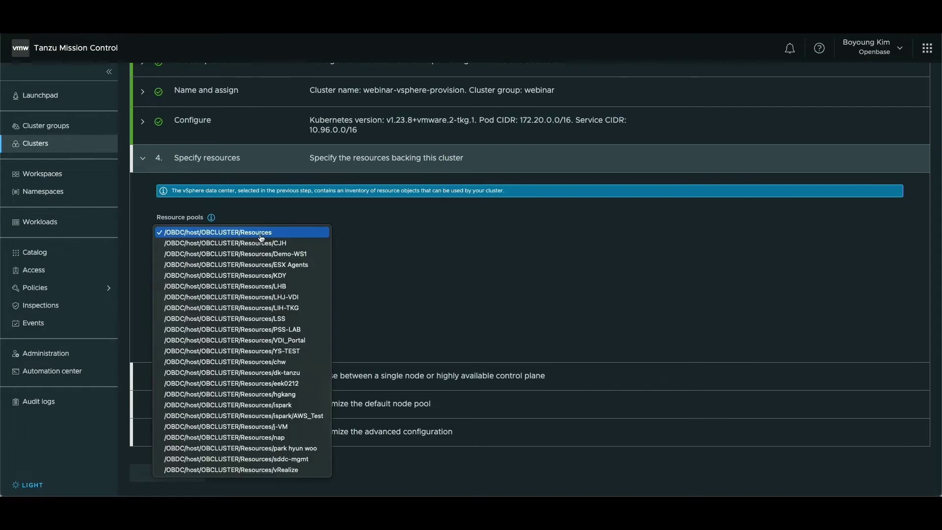
left_click(251, 374)
left_click(242, 273)
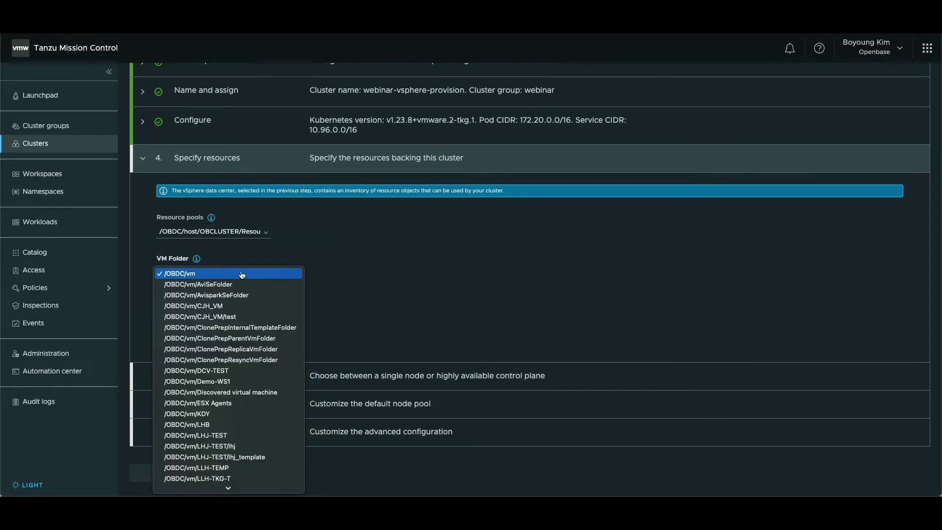
scroll(212, 400, "down", 5)
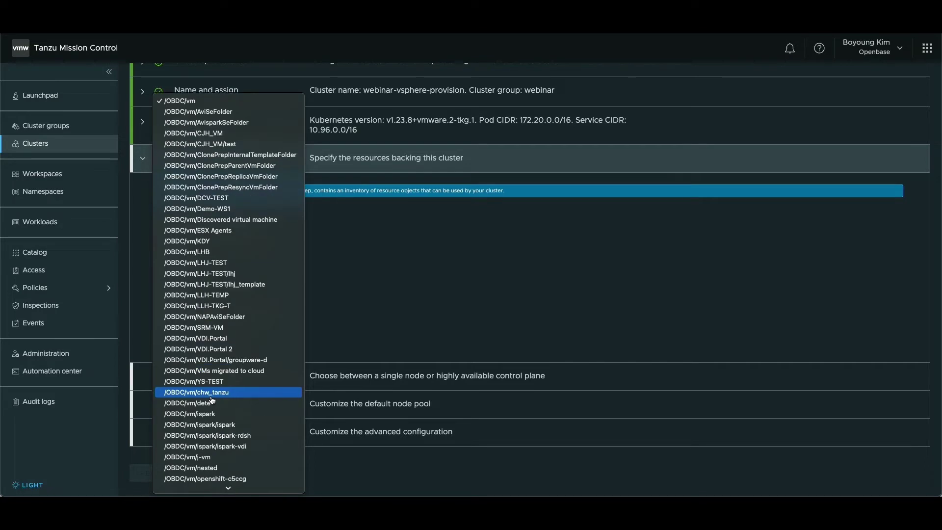
scroll(224, 431, "down", 2)
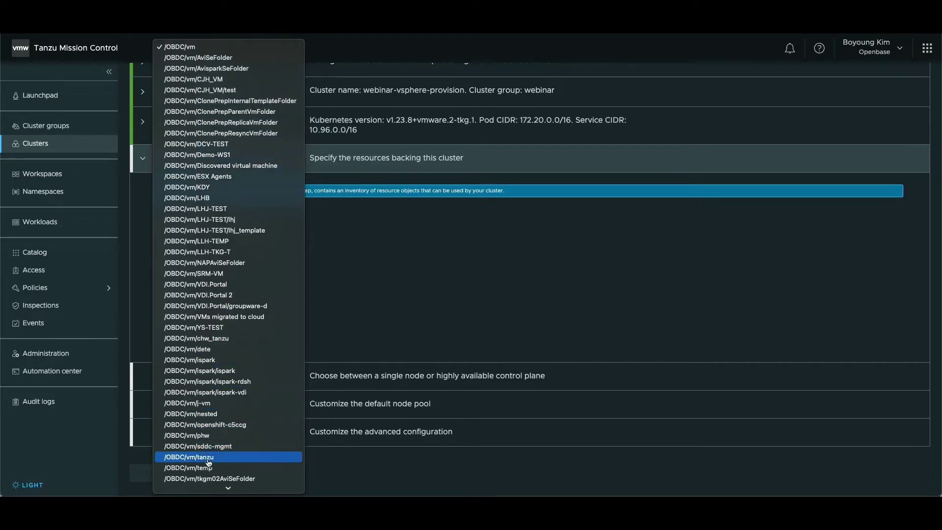
left_click(223, 457)
- Set the datastore to /OBDC/datastore/vsanDatastore and continue to control plane selection
left_click(249, 319)
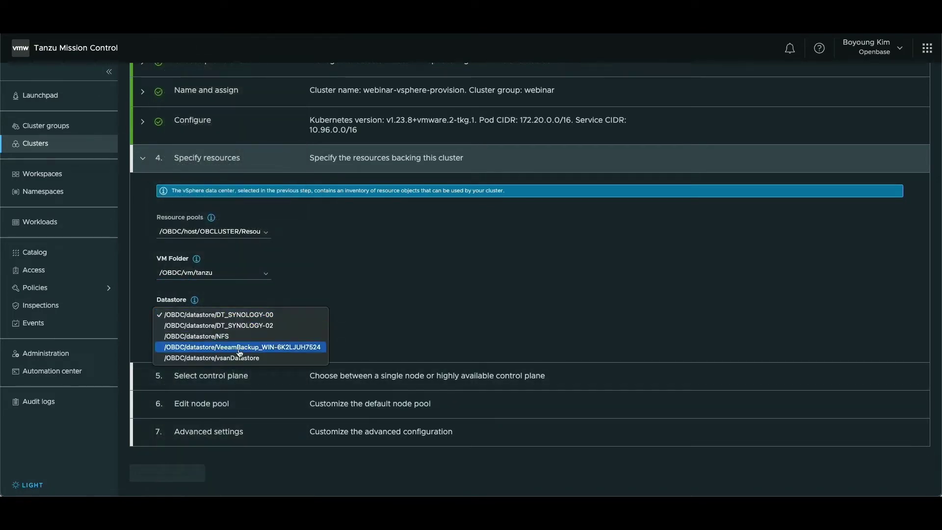
left_click(233, 357)
left_click(183, 340)
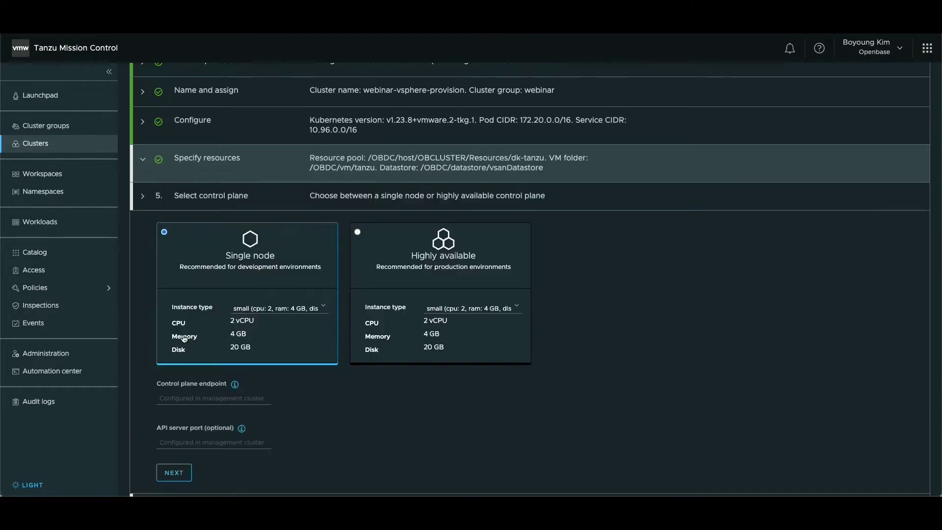
- Set the single-node control plane to the medium instance type (2 CPU, 8 GB RAM, 40 GB disk) and continue to the node pool
left_click(294, 307)
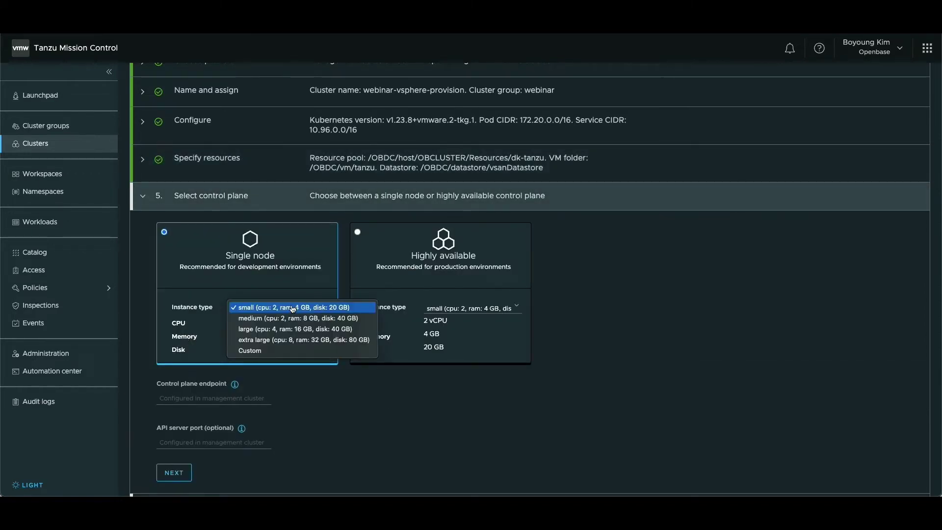
left_click(256, 317)
scroll(227, 424, "down", 1)
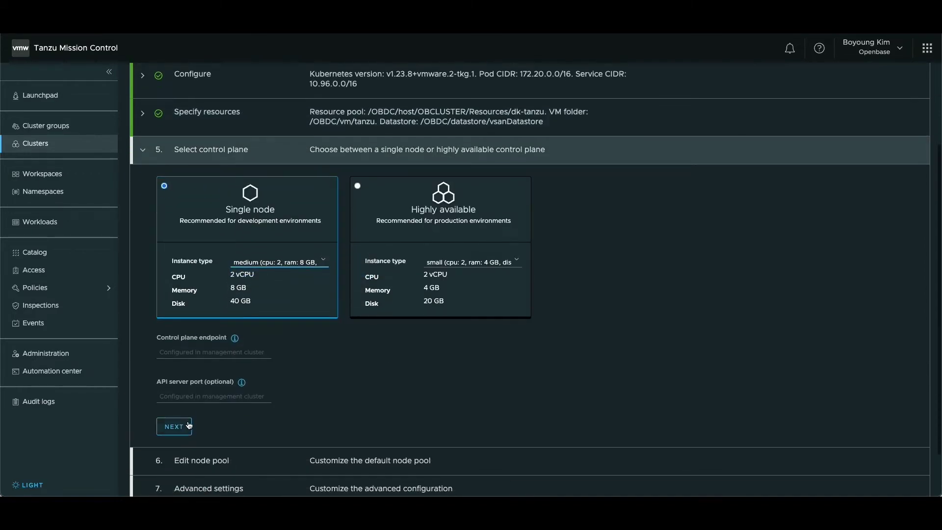
left_click(189, 426)
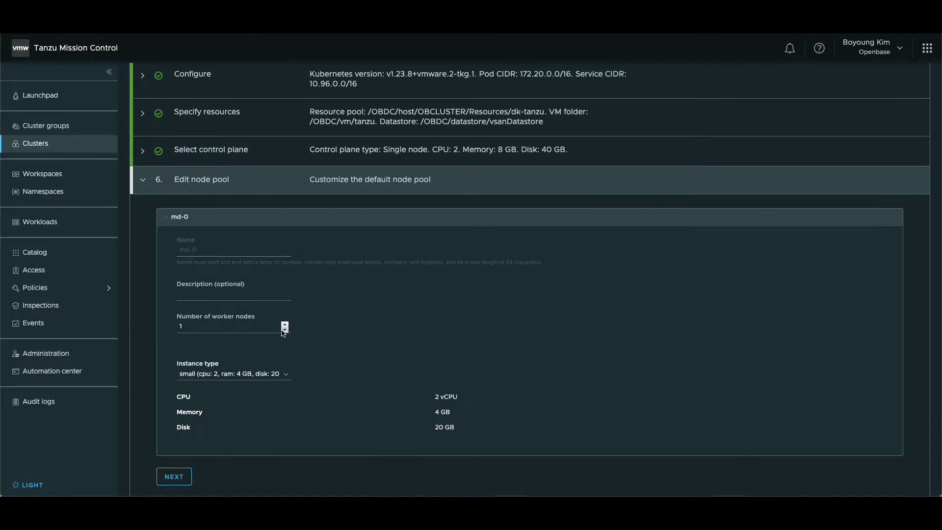
- Set the default node pool's instance type to medium (2 CPU, 8 GB RAM, 40 GB disk) and continue to the advanced settings
left_click(252, 369)
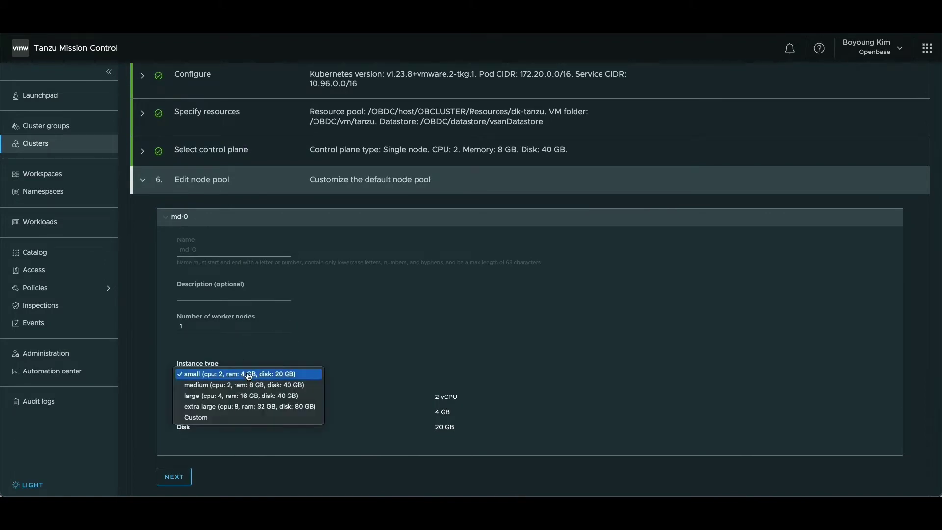
left_click(241, 384)
left_click(173, 476)
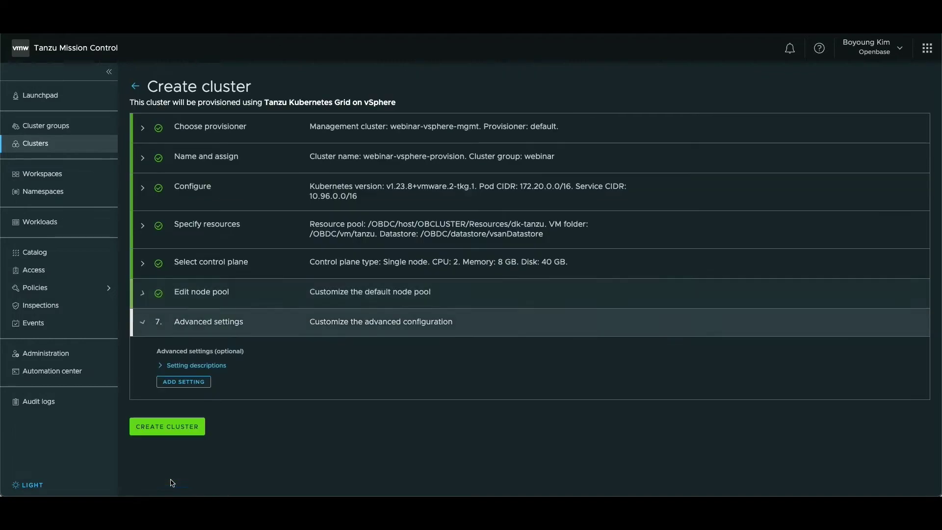
- Create the vSphere cluster without extra advanced settings and return to the list of all clusters
left_click(192, 431)
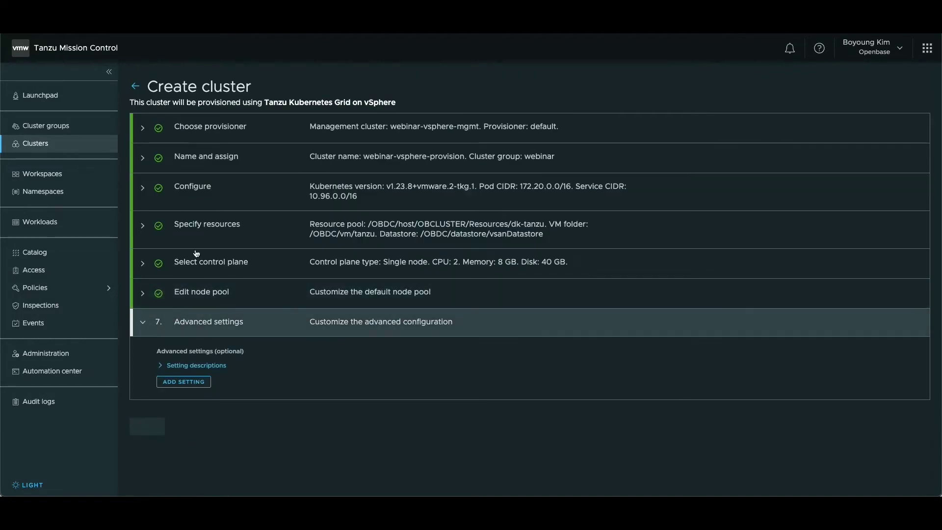
left_click(99, 147)
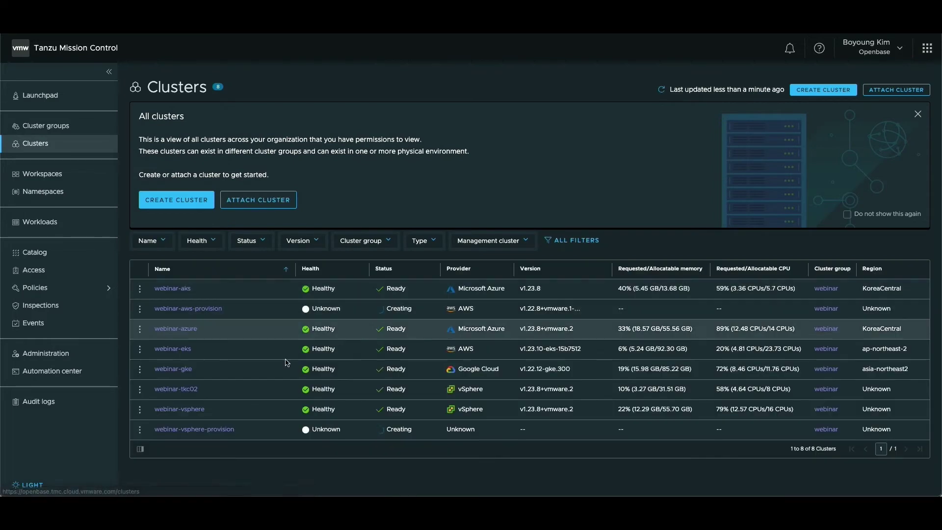
- Check the tanzu cluster list output in both terminals and refresh the Clusters list to track the status of webinar-aws-provision and webinar-vsphere-provision
left_click(388, 427)
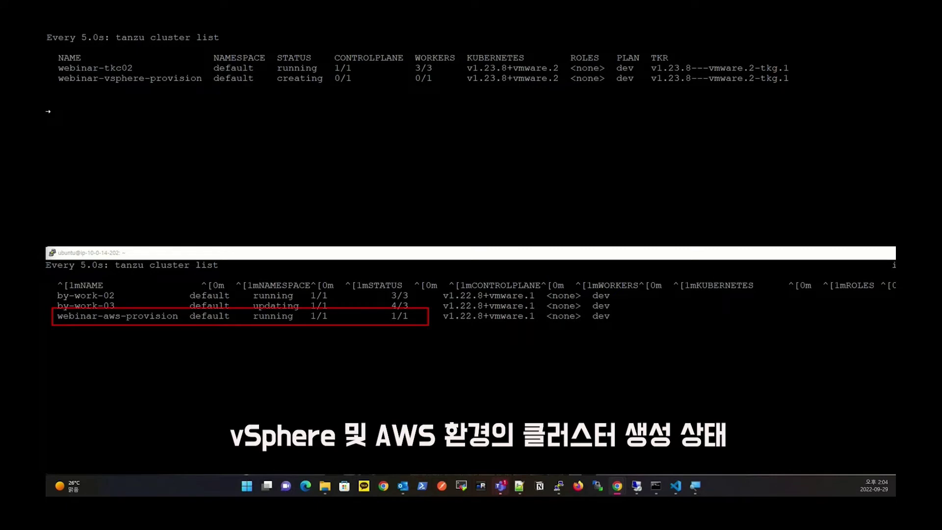
left_click(177, 119)
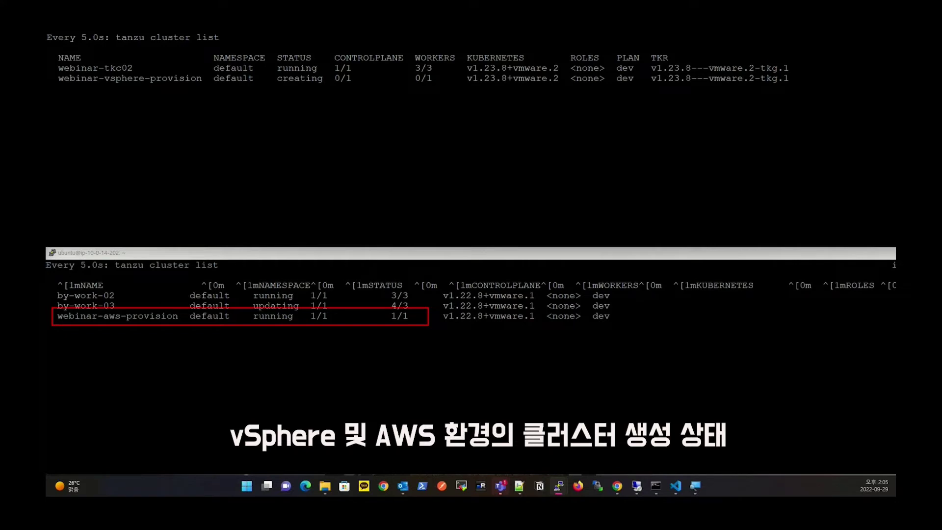
key("alt+Tab")
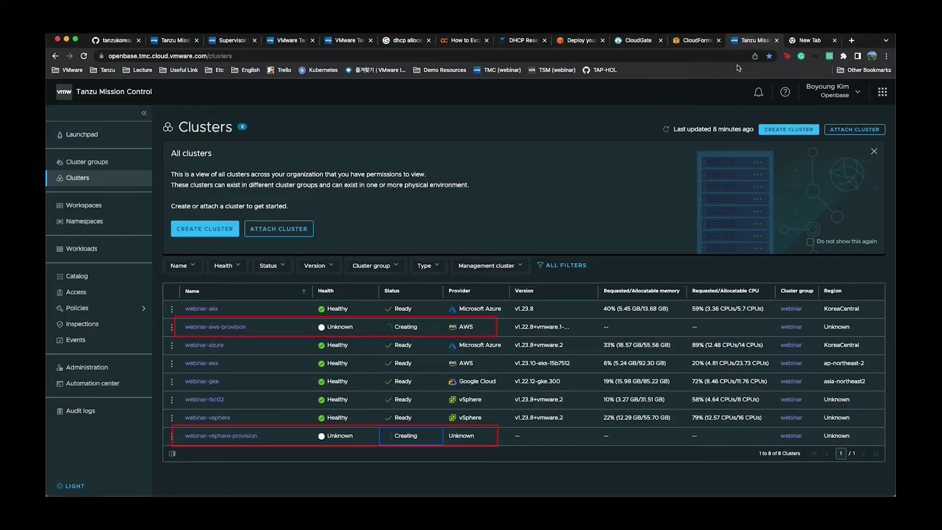
left_click(666, 129)
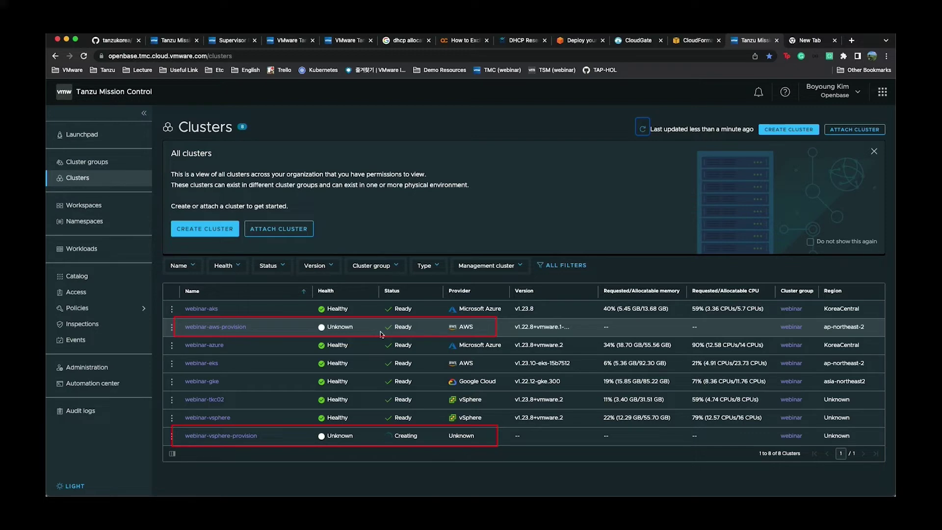
left_click(643, 130)
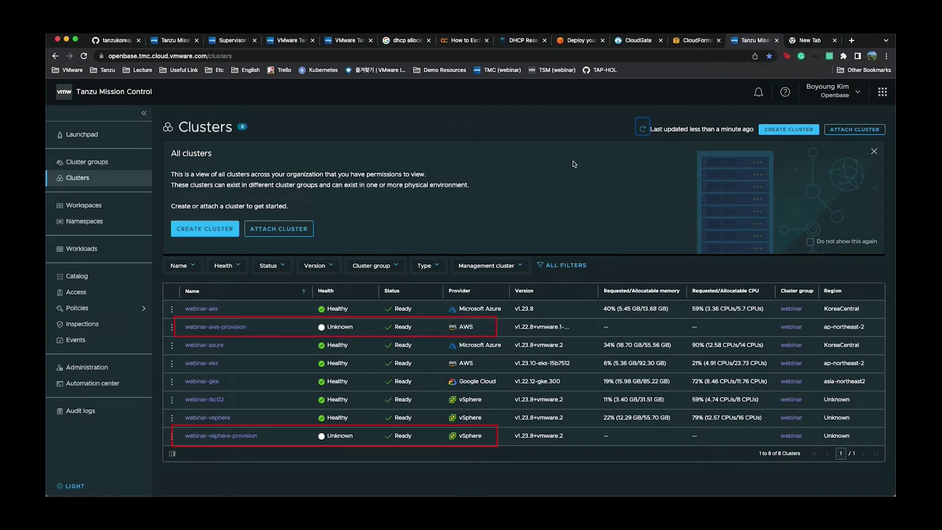
left_click(641, 131)
left_click(640, 131)
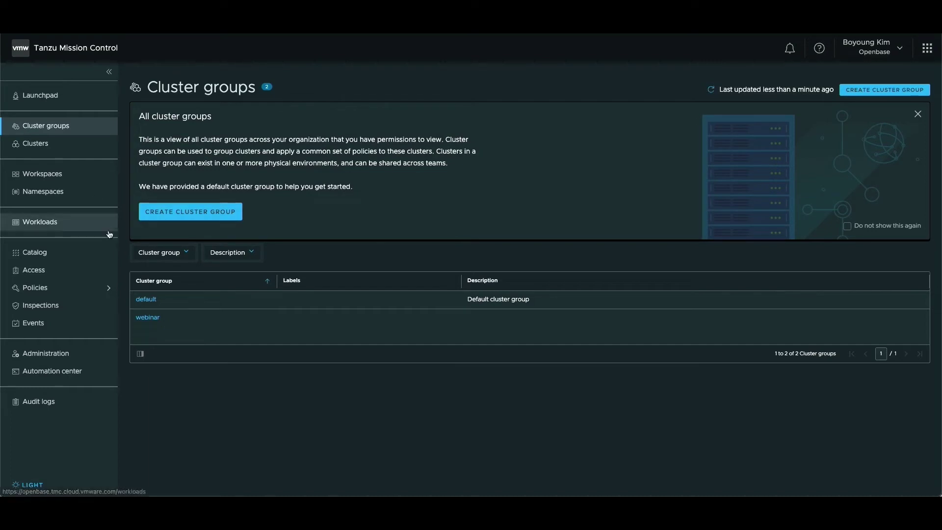
- View the clusters in the webinar cluster group and the namespaces in webinar-workspace
left_click(148, 317)
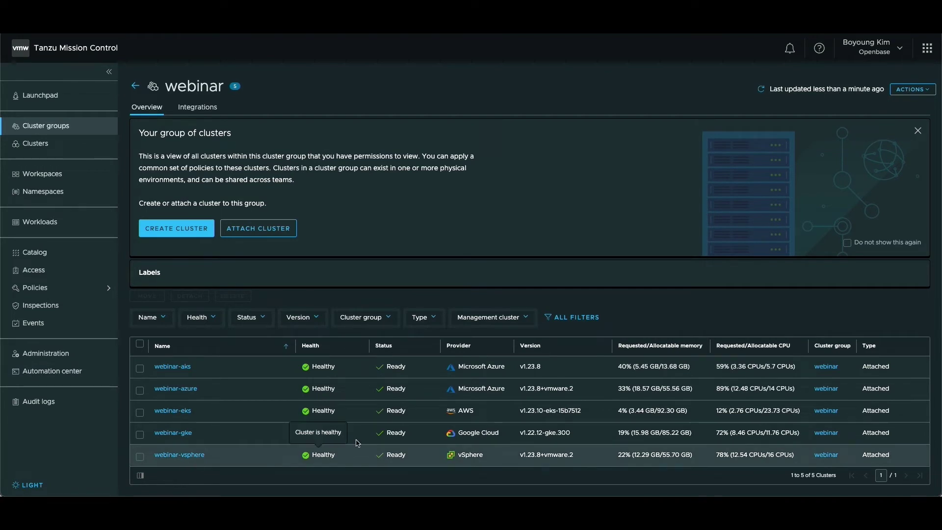
left_click(63, 177)
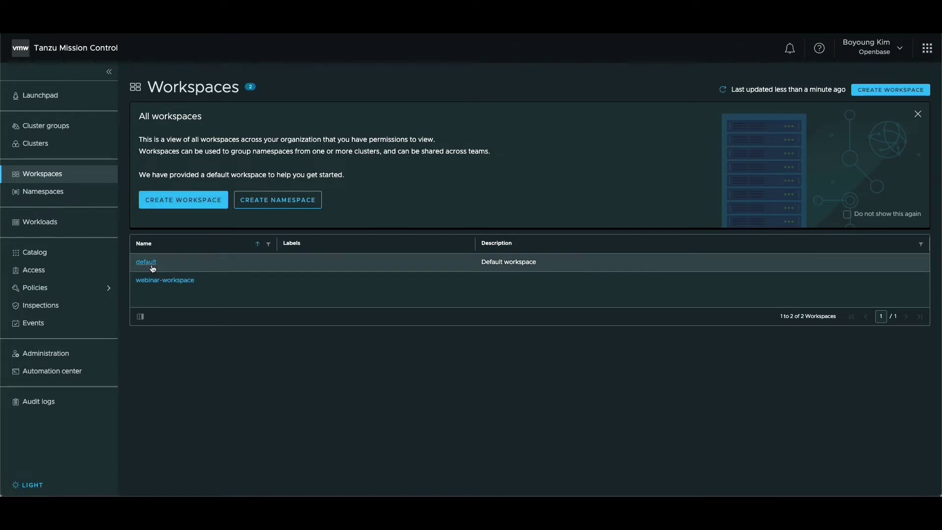
left_click(172, 286)
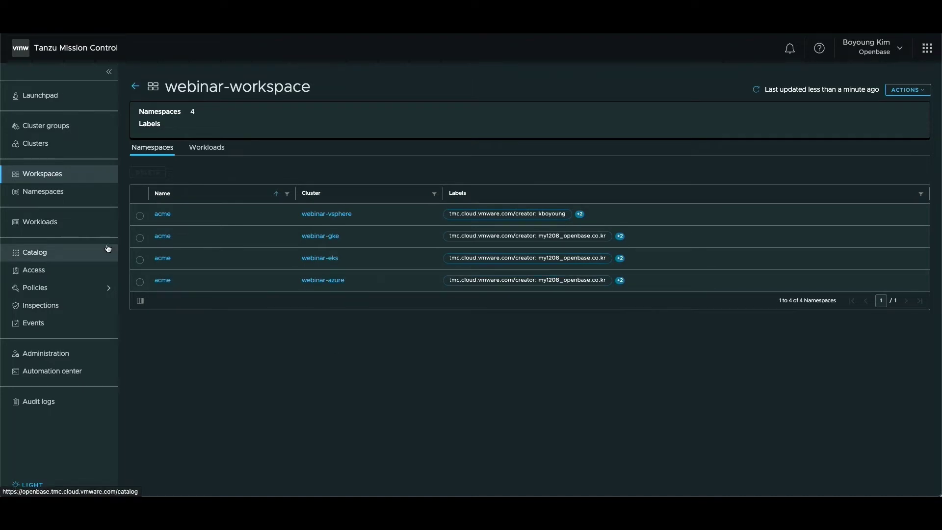
- In access management, expand the webinar cluster group and view the role bindings of its direct access policy
left_click(69, 271)
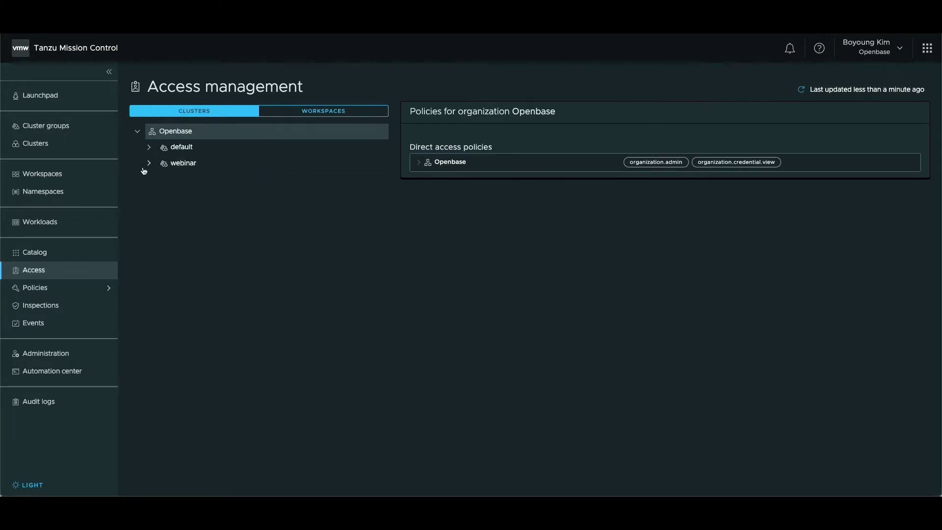
left_click(179, 167)
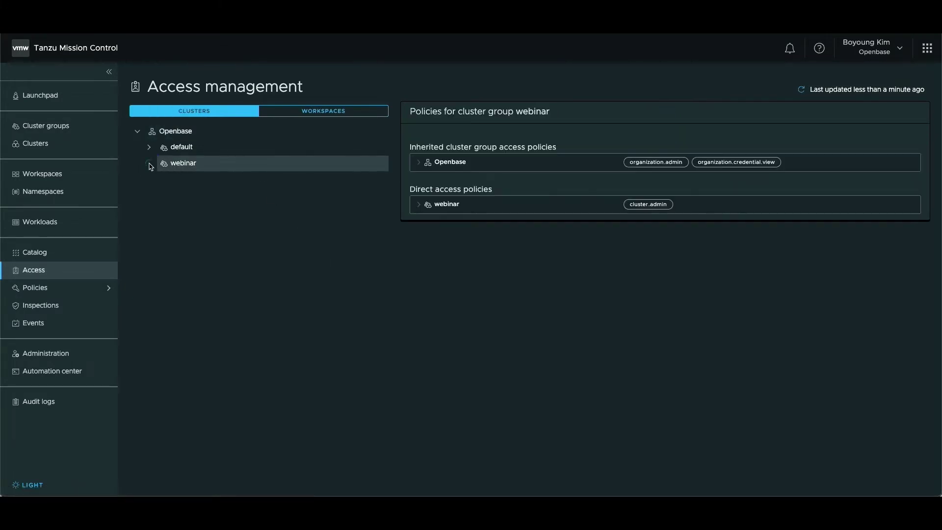
left_click(149, 164)
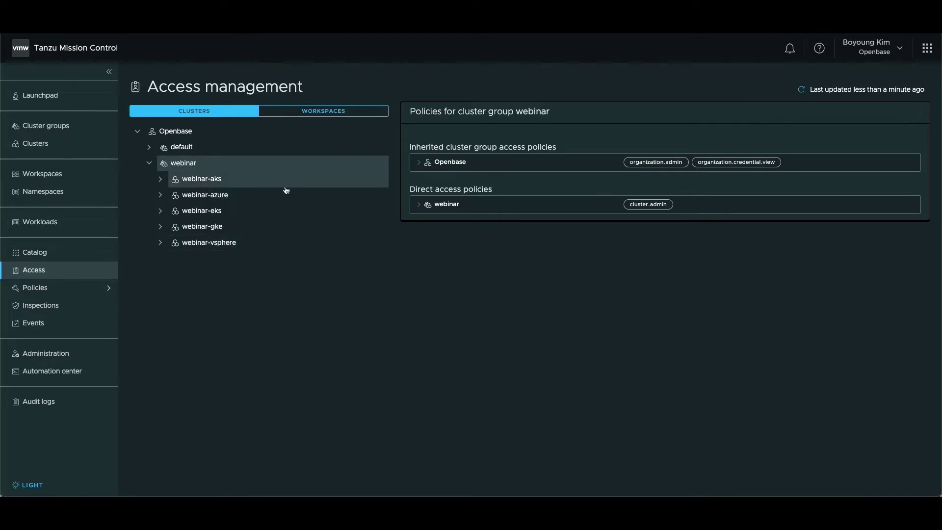
left_click(440, 206)
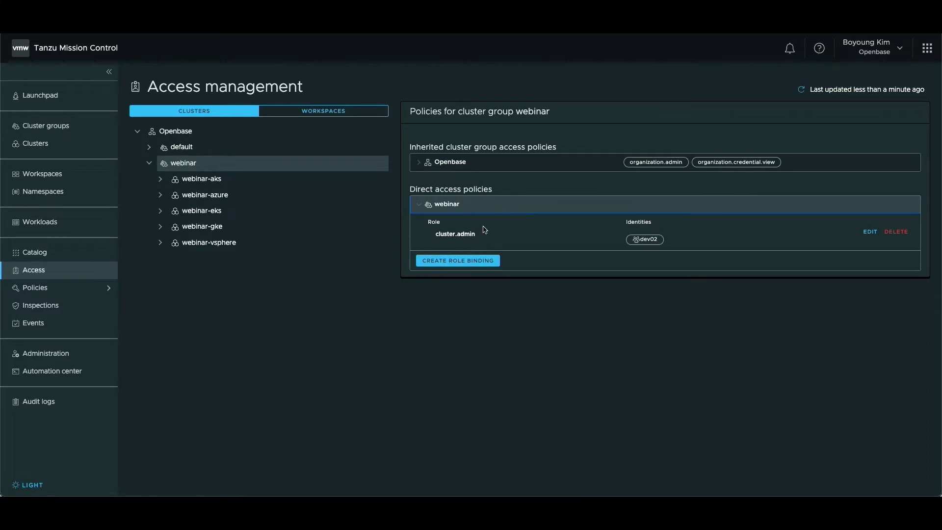
- Switch access management to workspaces, expand webinar-workspace and view the role bindings of its direct access policy
left_click(324, 111)
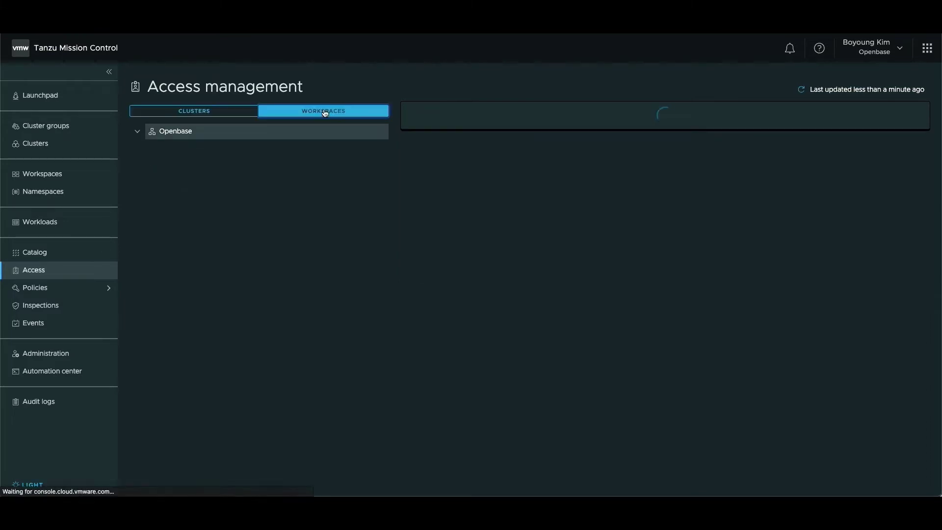
left_click(149, 163)
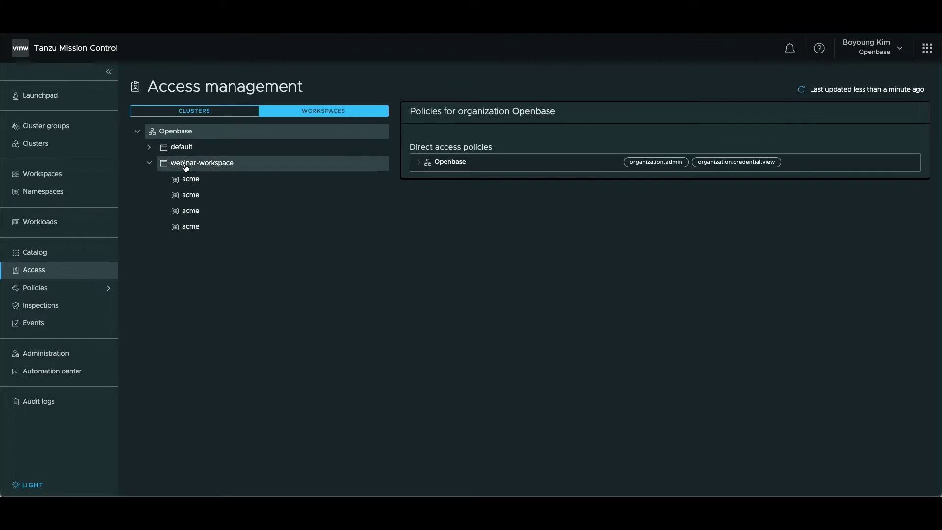
left_click(190, 164)
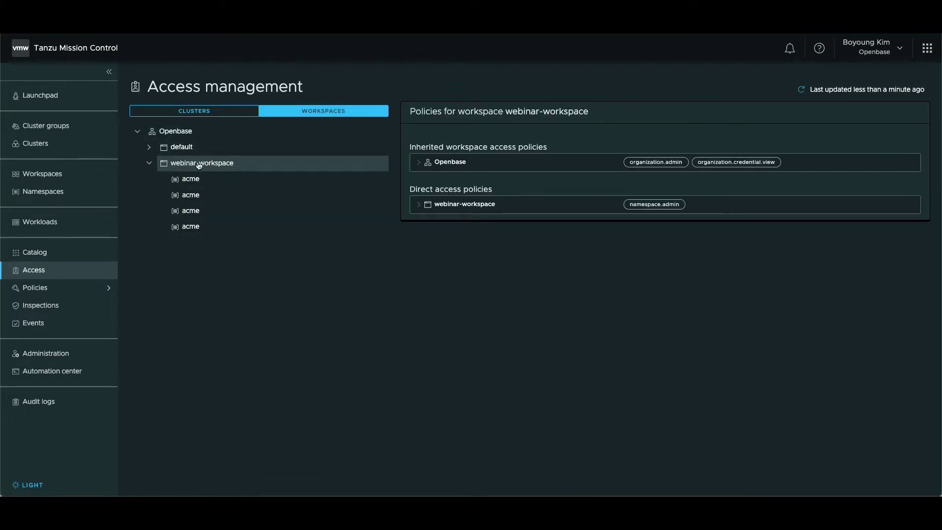
left_click(419, 205)
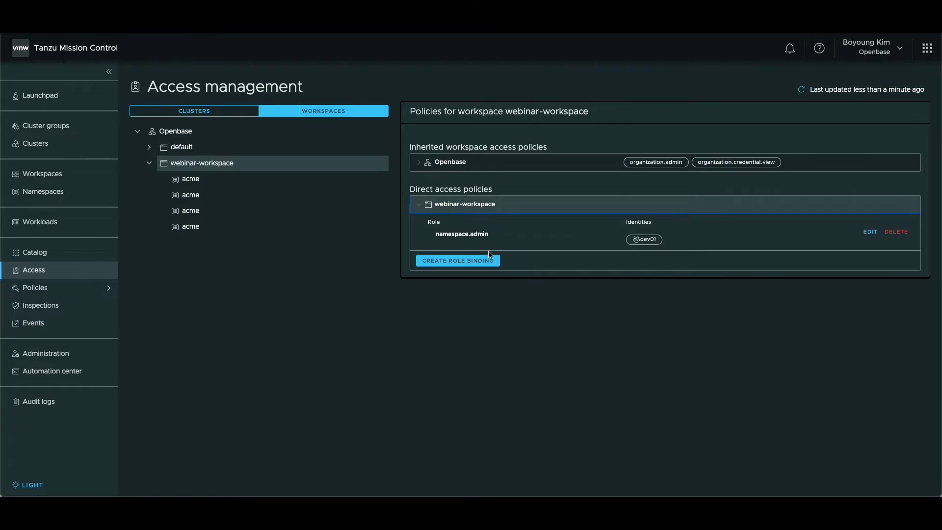
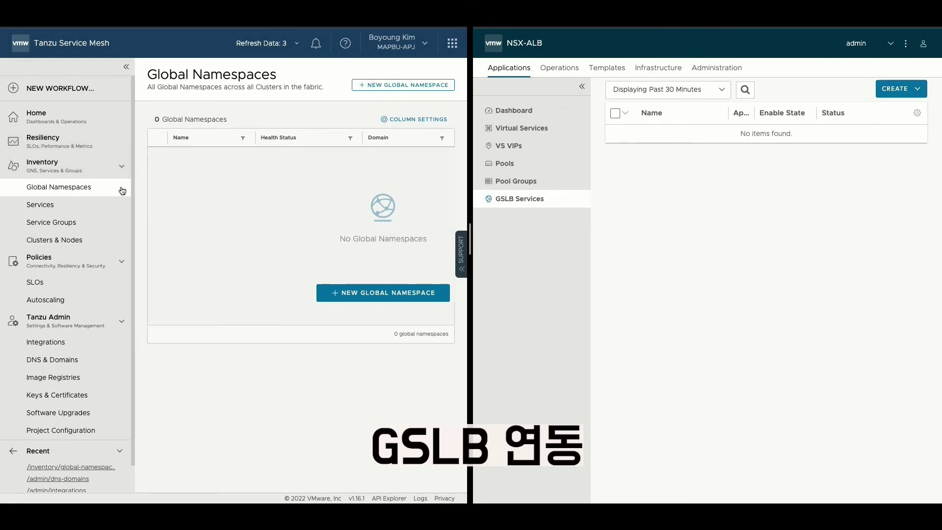
- In Tanzu Service Mesh, start a new global namespace named webinar-gns with domain tkg.io and continue to namespace mapping
left_click(44, 117)
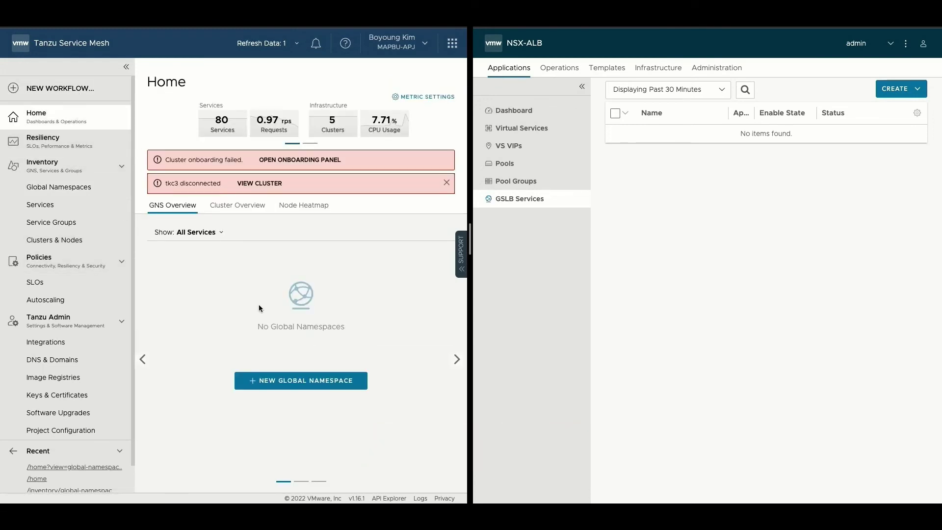
left_click(265, 381)
left_click(353, 115)
type("webinar-gns")
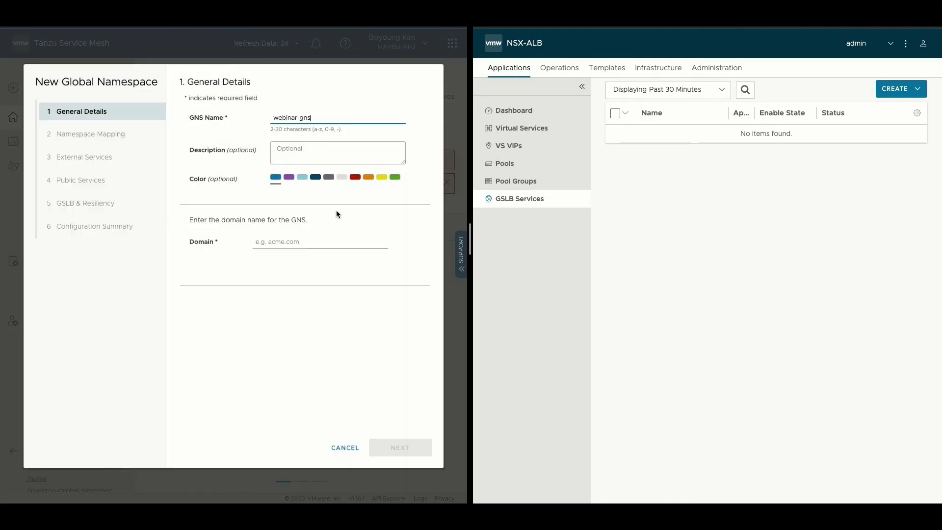
left_click(323, 240)
type("t")
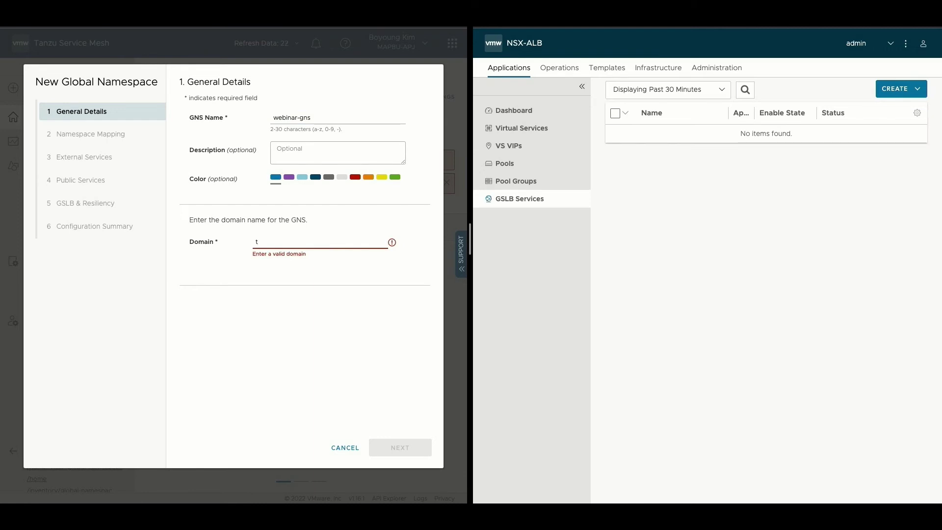
type("kg.io")
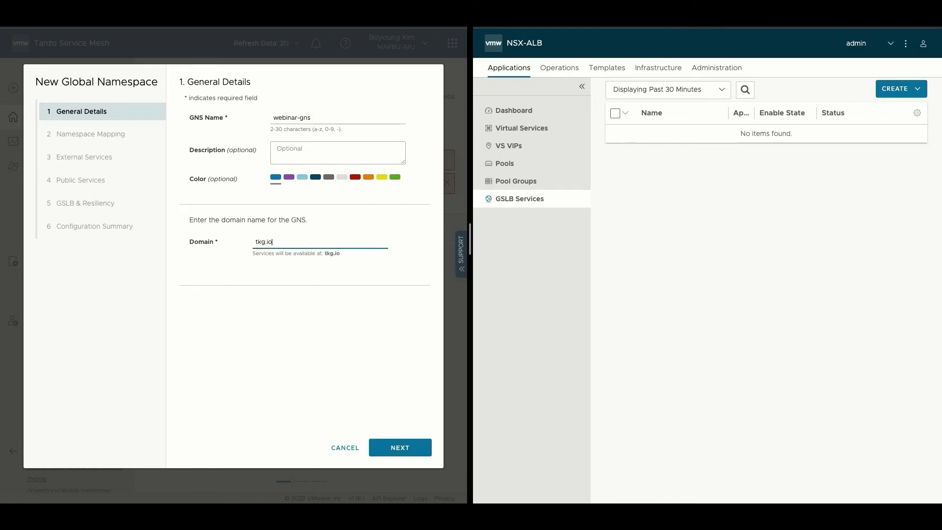
left_click(422, 449)
- Map the acme namespace of the webinar-gke cluster in the first mapping rule and preview its services
left_click(281, 198)
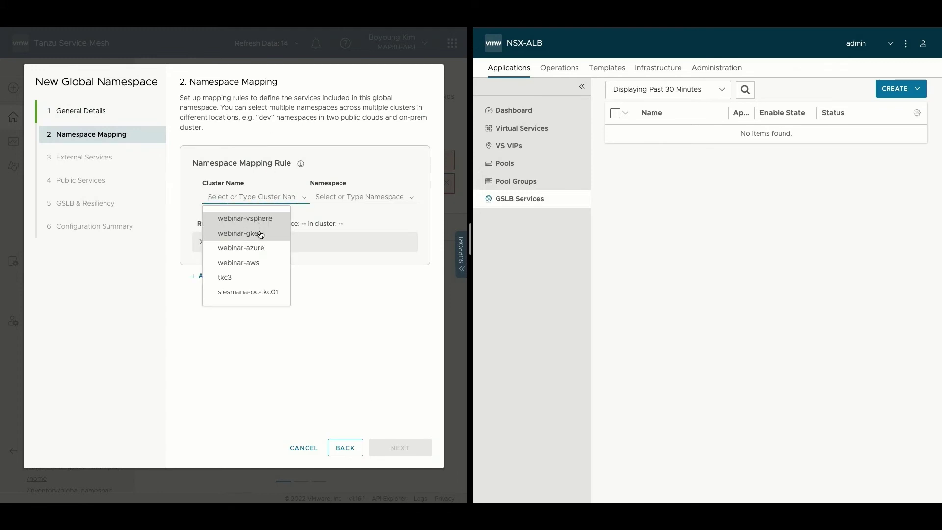
left_click(263, 234)
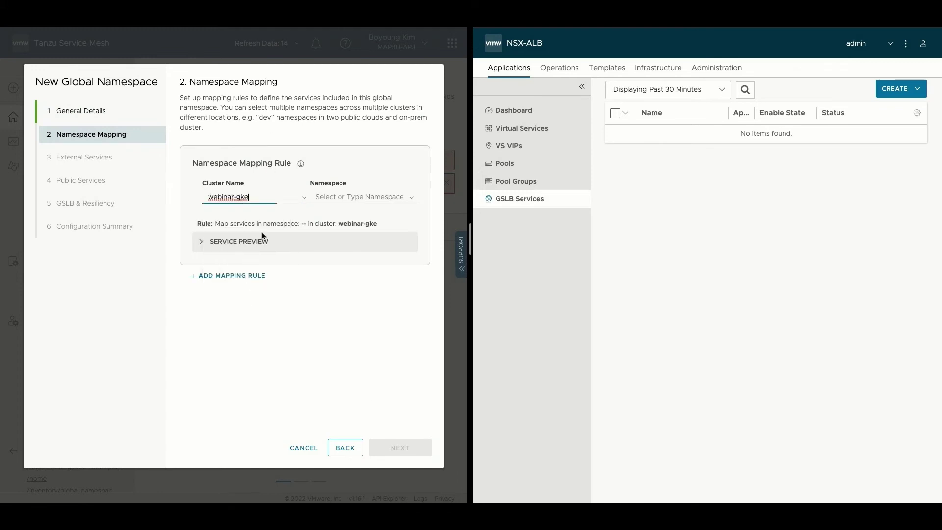
left_click(392, 196)
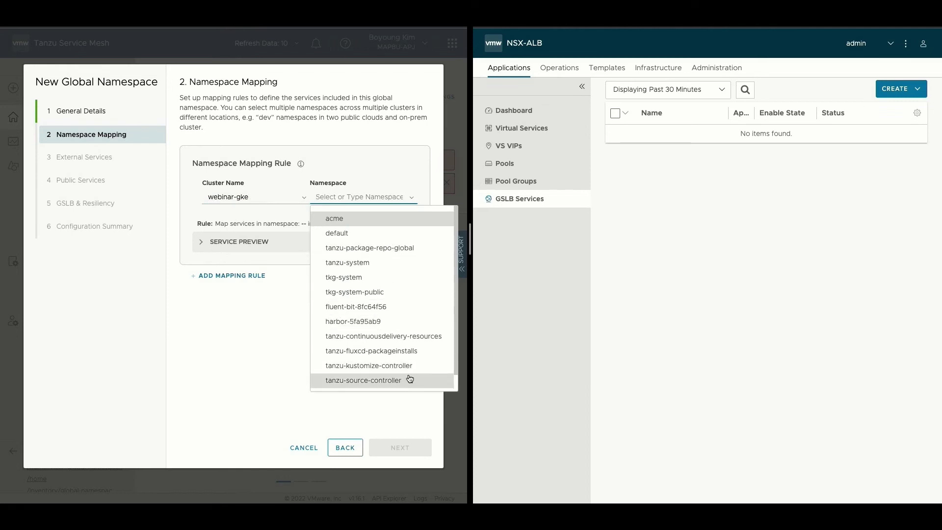
left_click(359, 219)
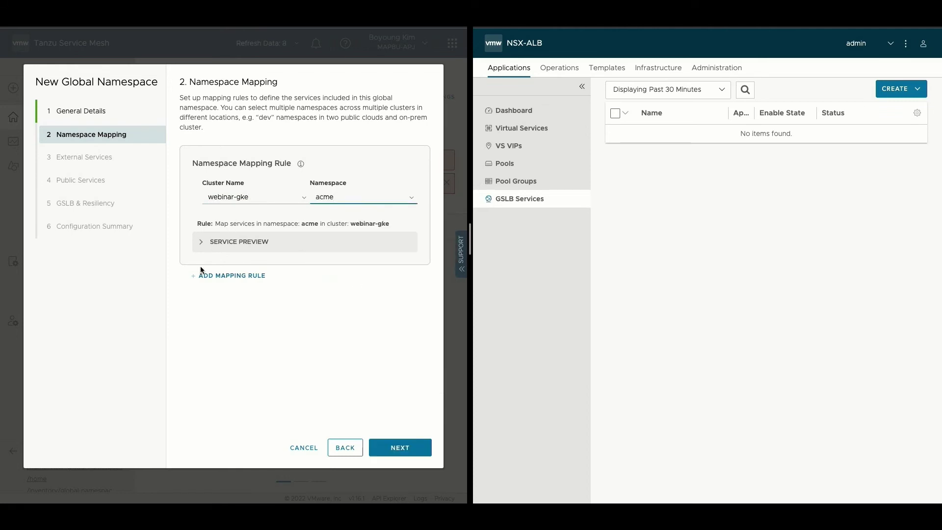
left_click(200, 248)
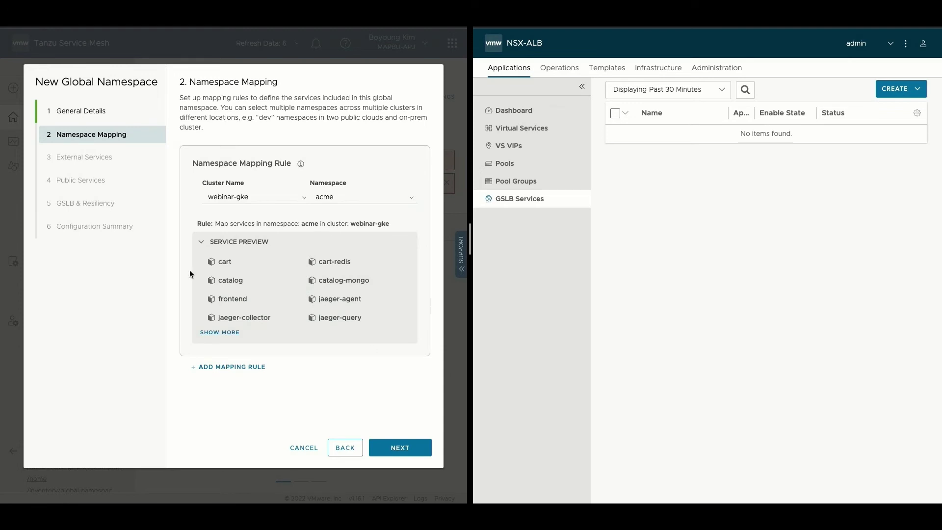
- Add a second mapping rule for the acme namespace of the webinar-azure cluster and preview its services
left_click(231, 367)
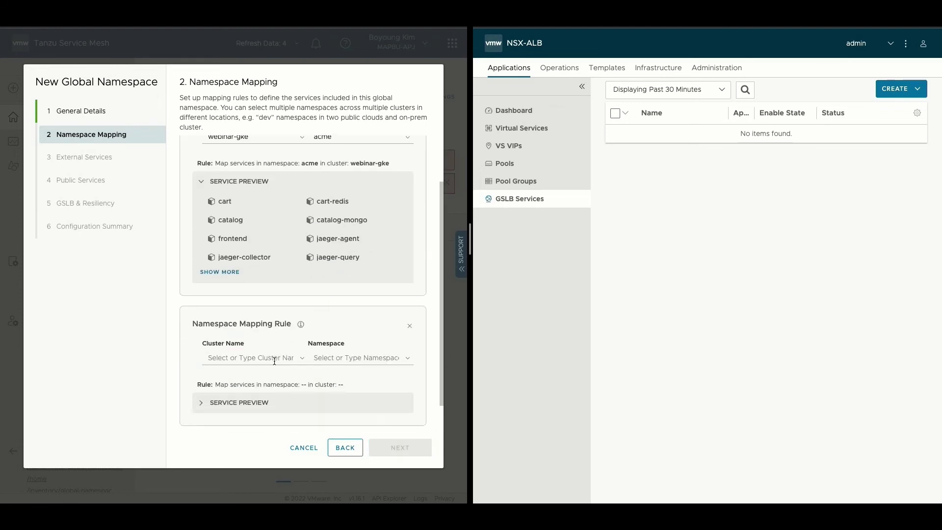
left_click(276, 325)
left_click(275, 381)
left_click(347, 325)
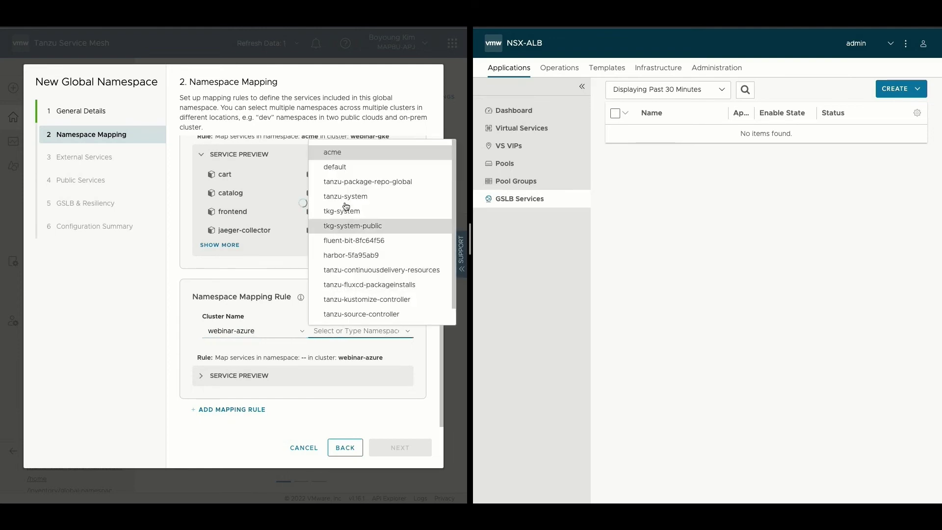
left_click(367, 158)
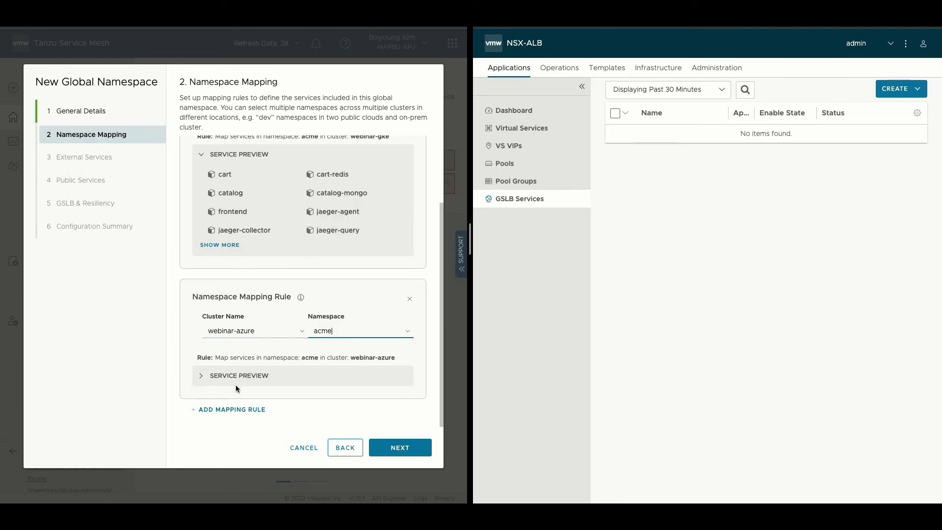
left_click(209, 384)
scroll(275, 367, "down", 2)
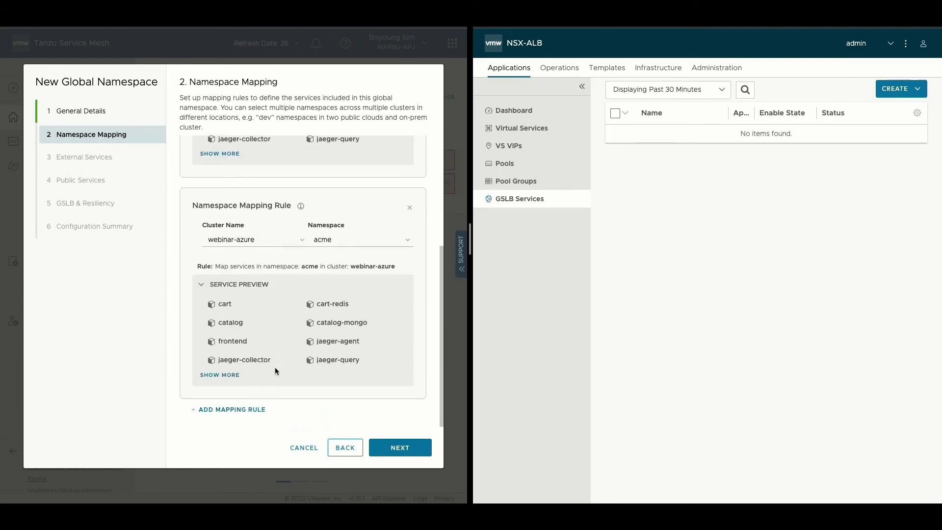
- Add a third mapping rule for the acme namespace of the webinar-aws cluster and preview its services
left_click(248, 410)
scroll(276, 360, "down", 2)
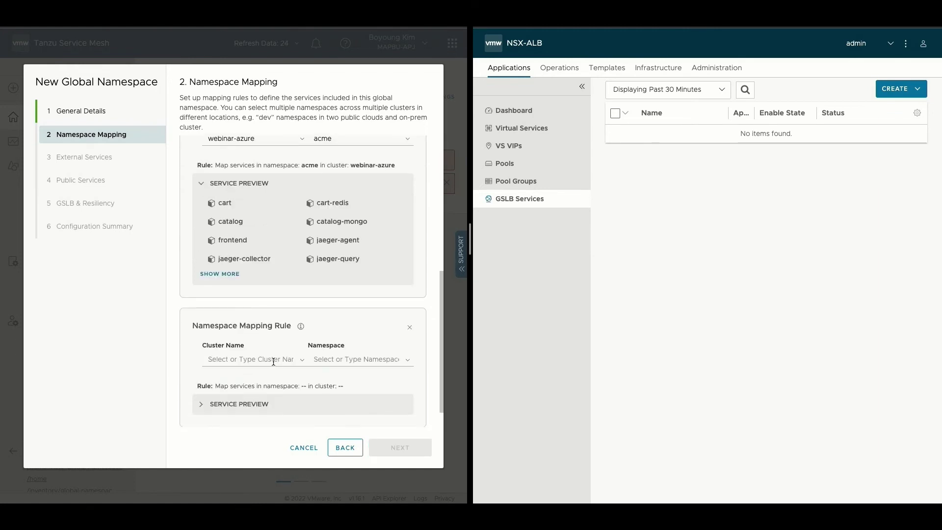
left_click(266, 361)
left_click(275, 430)
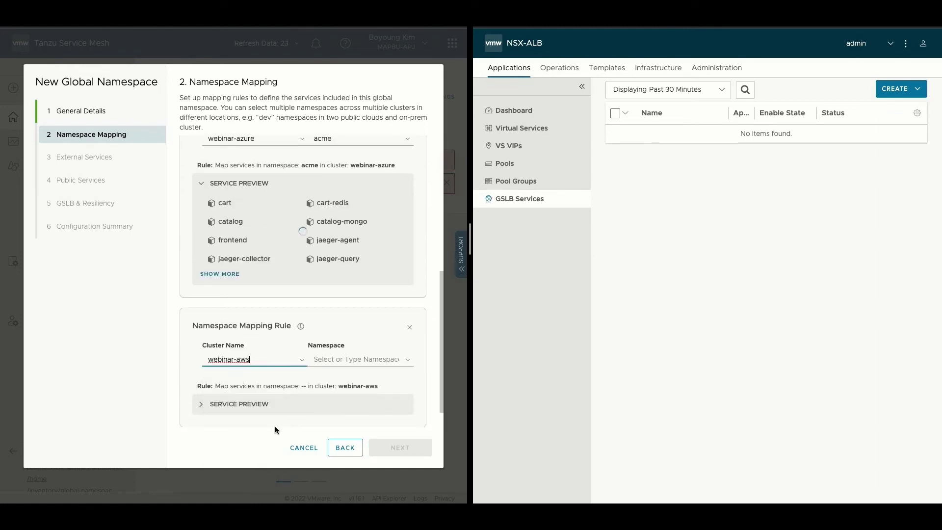
left_click(366, 360)
left_click(366, 181)
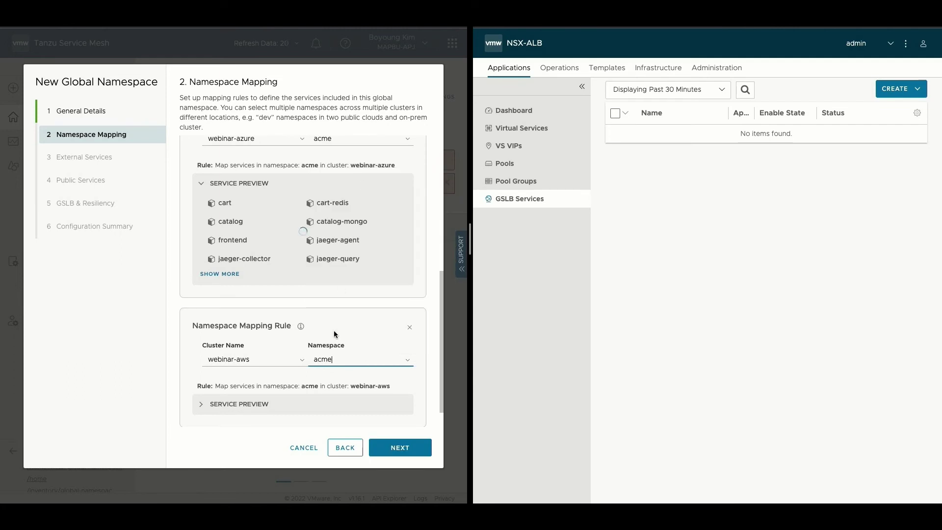
scroll(291, 362, "down", 1)
left_click(205, 378)
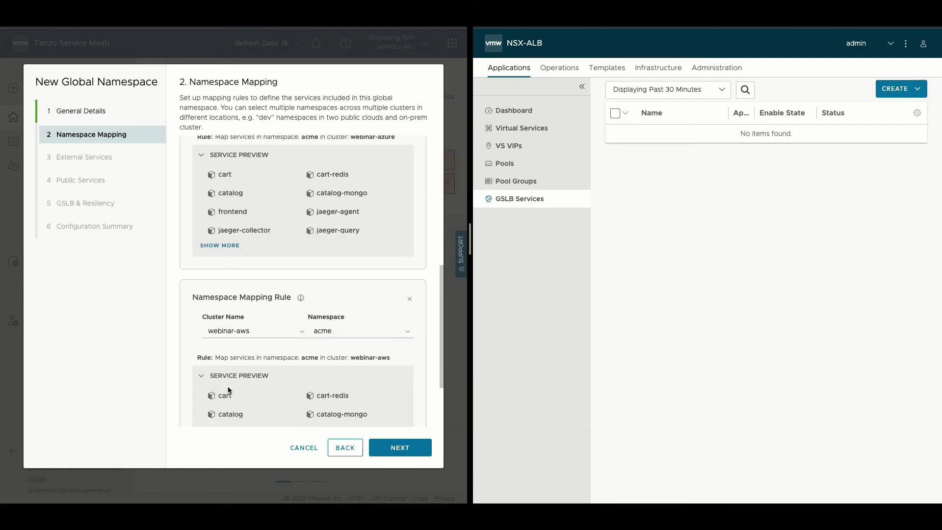
- Finish the namespace mapping and continue with no external services for the global namespace
scroll(227, 387, "down", 3)
left_click(407, 448)
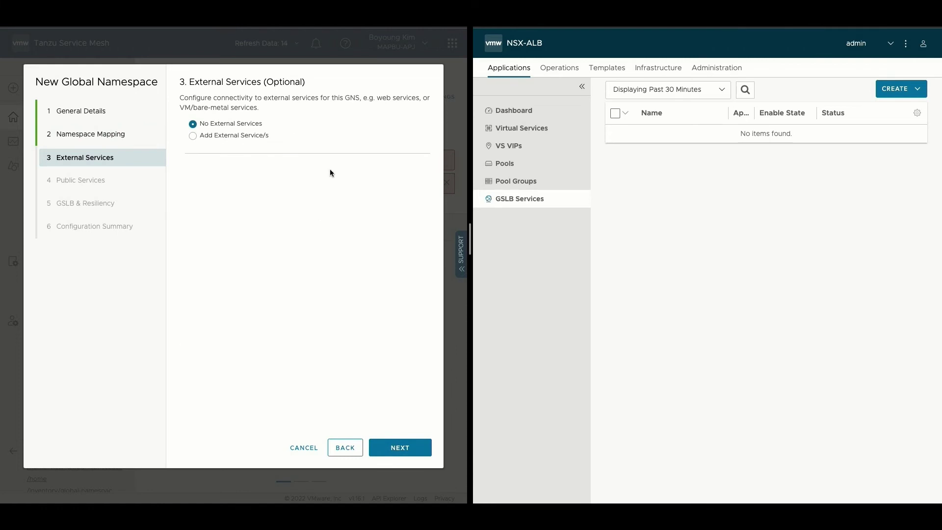
left_click(421, 440)
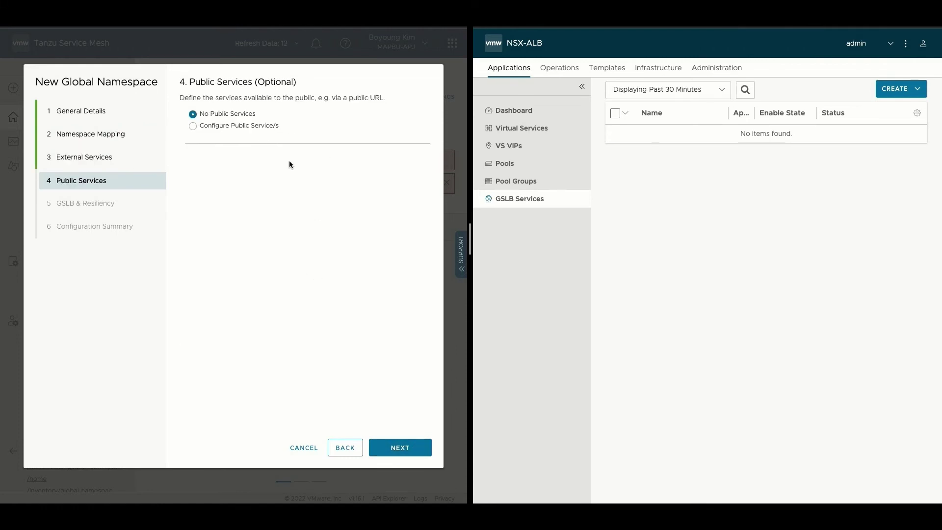
left_click(246, 127)
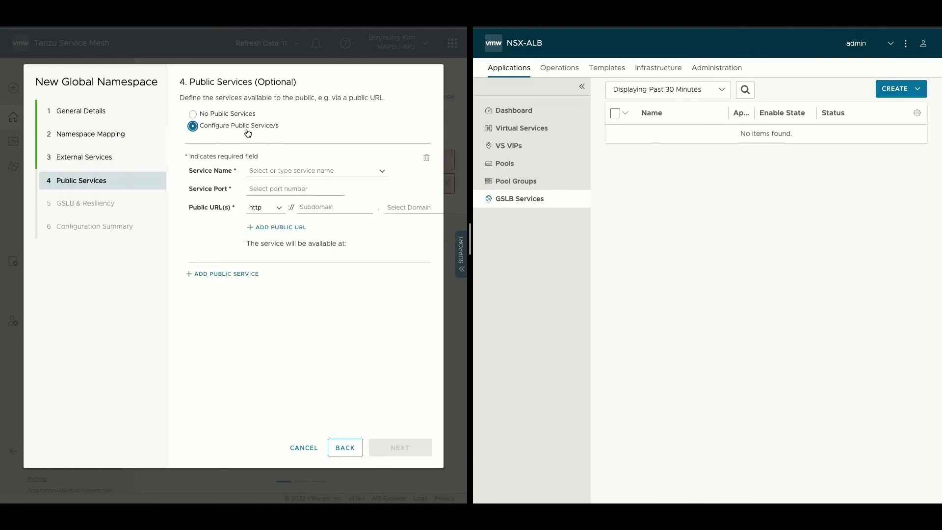
left_click(290, 172)
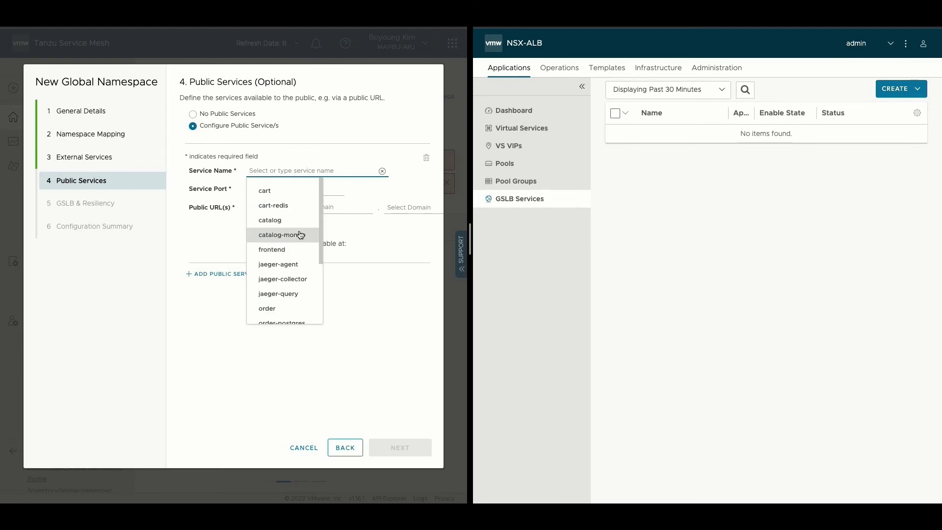
left_click(283, 250)
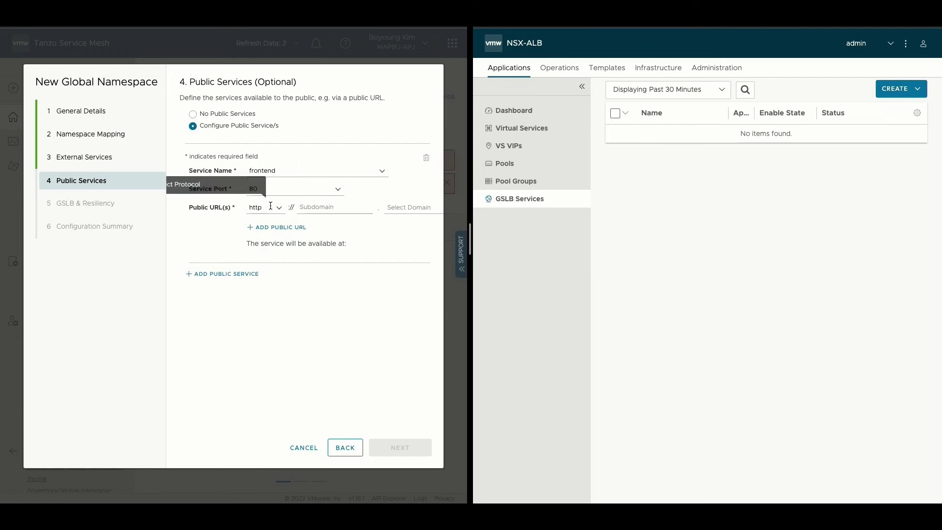
left_click(336, 206)
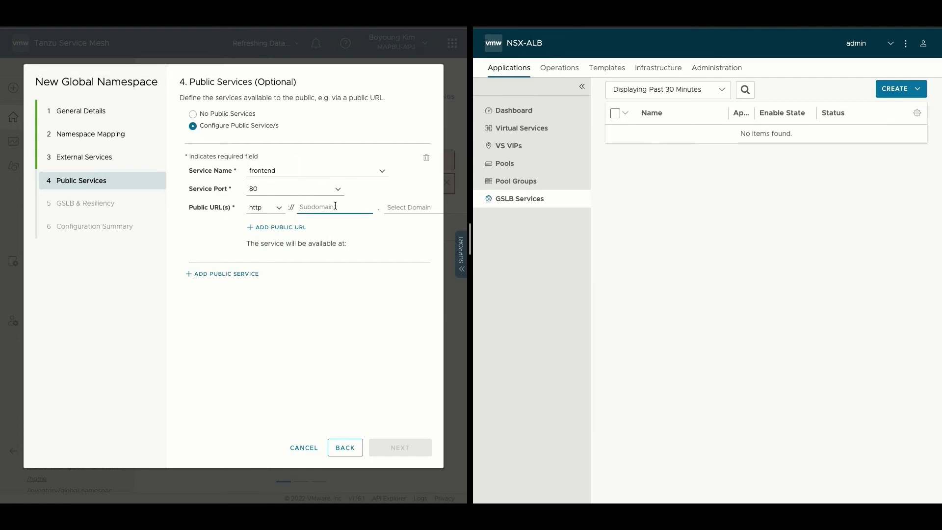
type("acme")
left_click(405, 209)
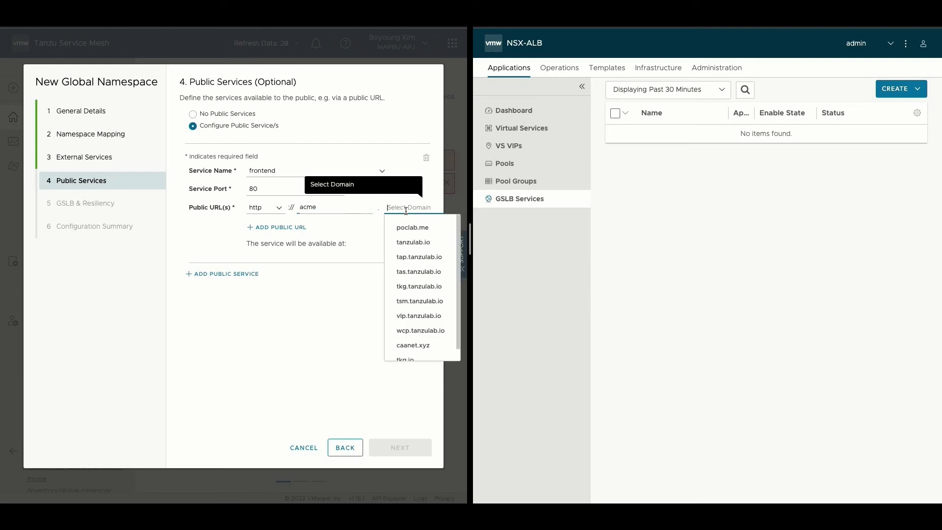
left_click(431, 356)
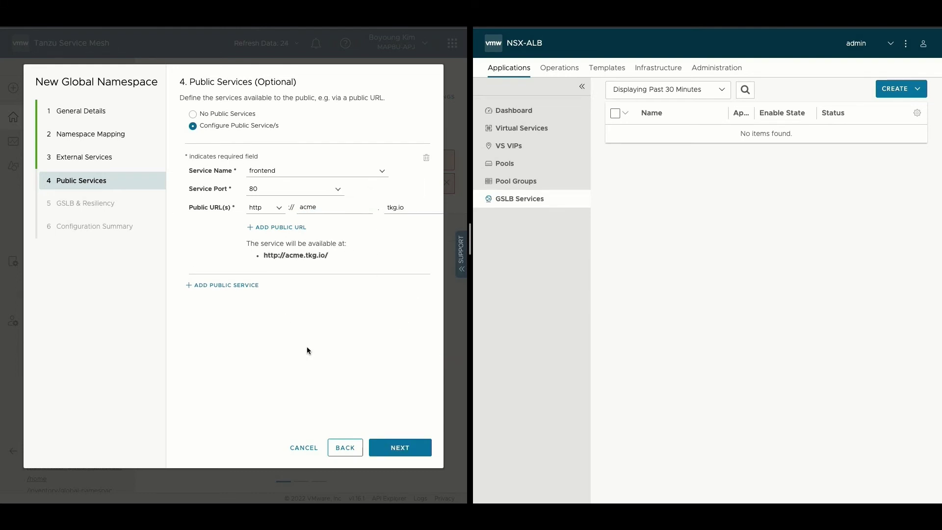
left_click(416, 448)
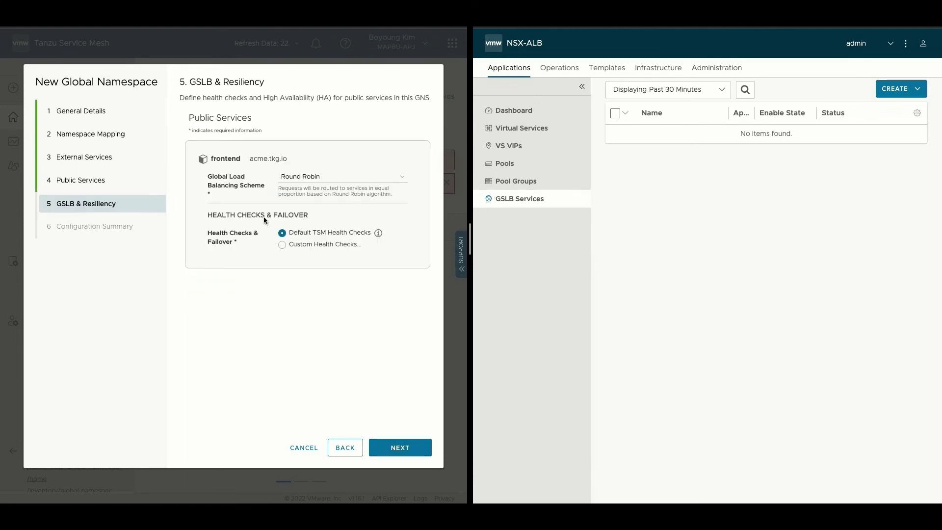
- Keep Round Robin load balancing and the default TSM health checks for frontend, and continue to the configuration summary
left_click(337, 176)
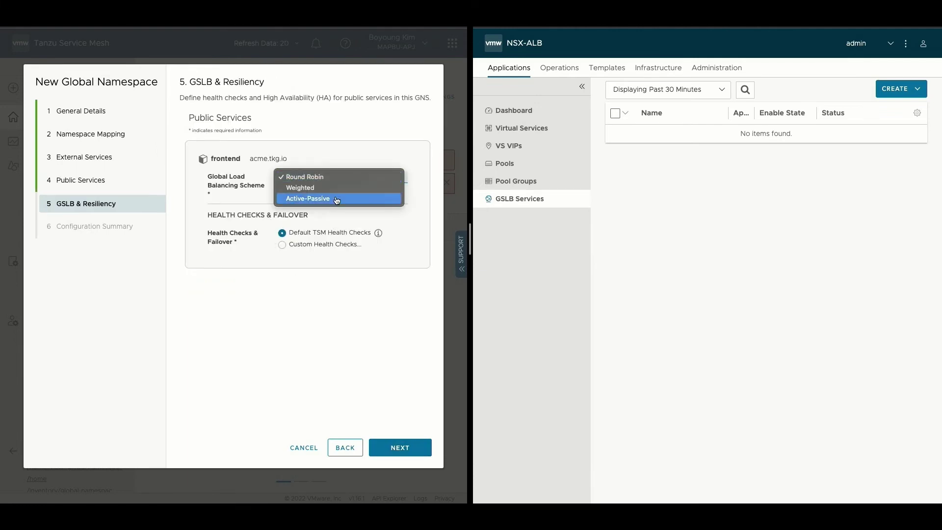
left_click(374, 157)
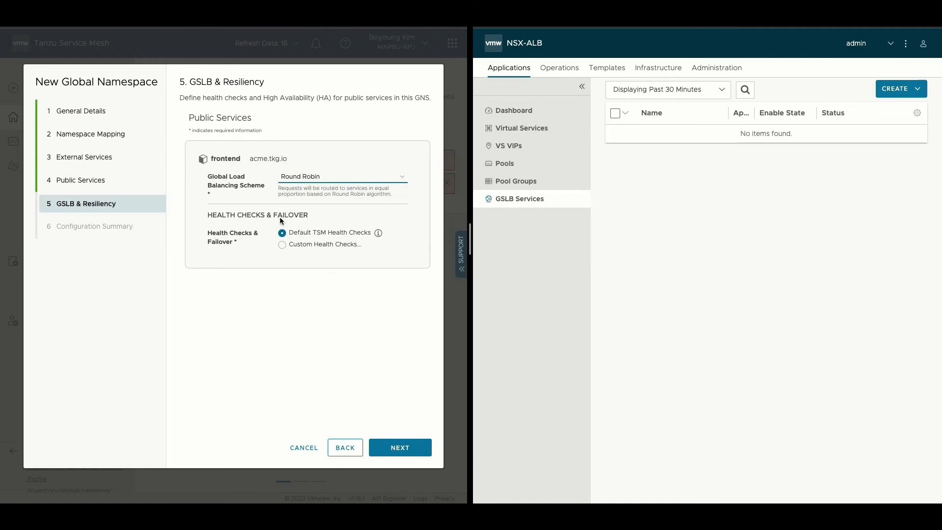
left_click(371, 455)
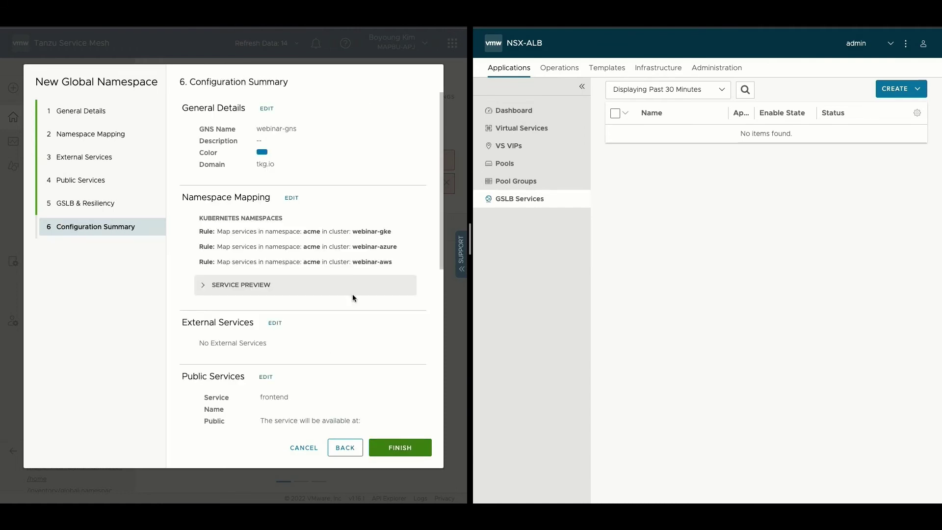
- Review the configuration summary, finish creating the webinar-gns global namespace and open it
scroll(328, 320, "down", 3)
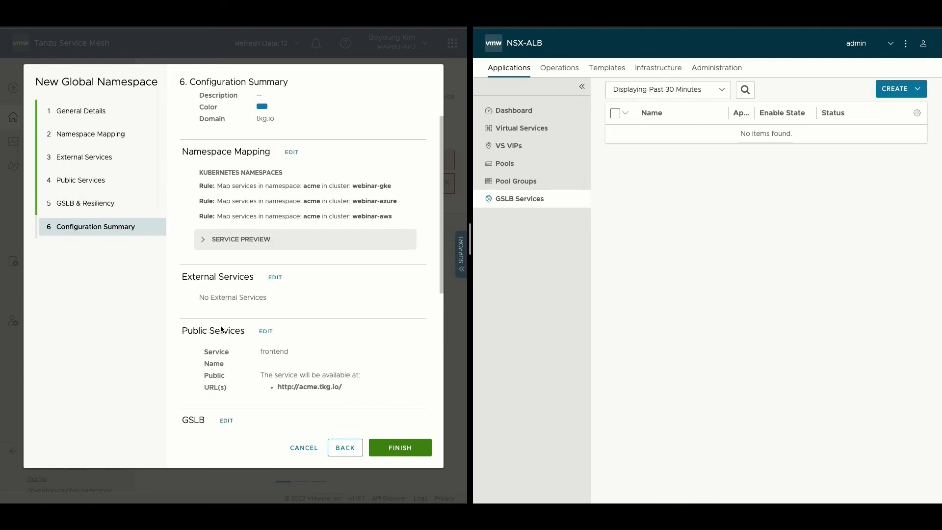
scroll(328, 320, "down", 5)
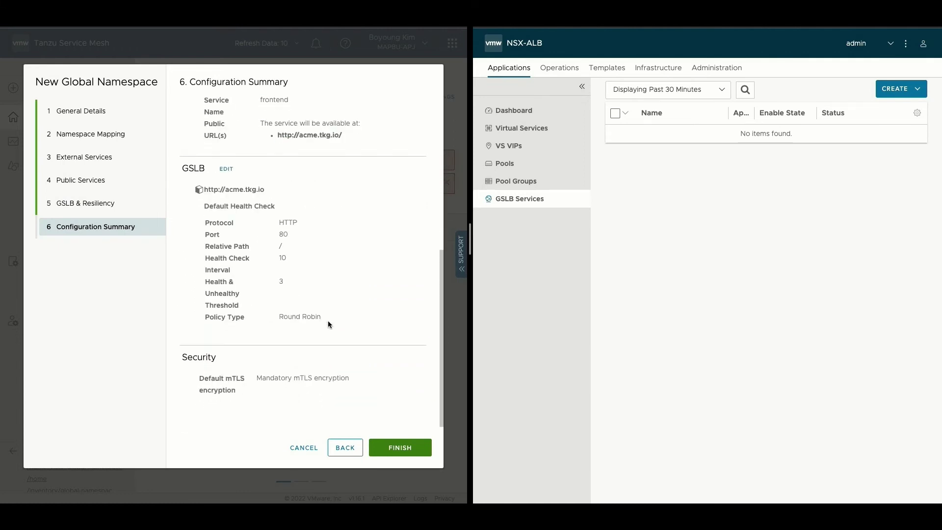
left_click(408, 454)
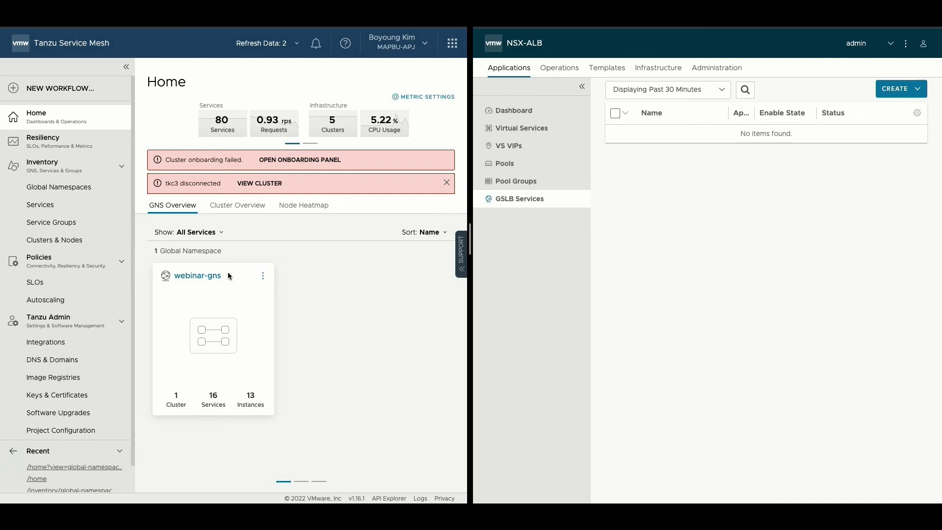
left_click(206, 276)
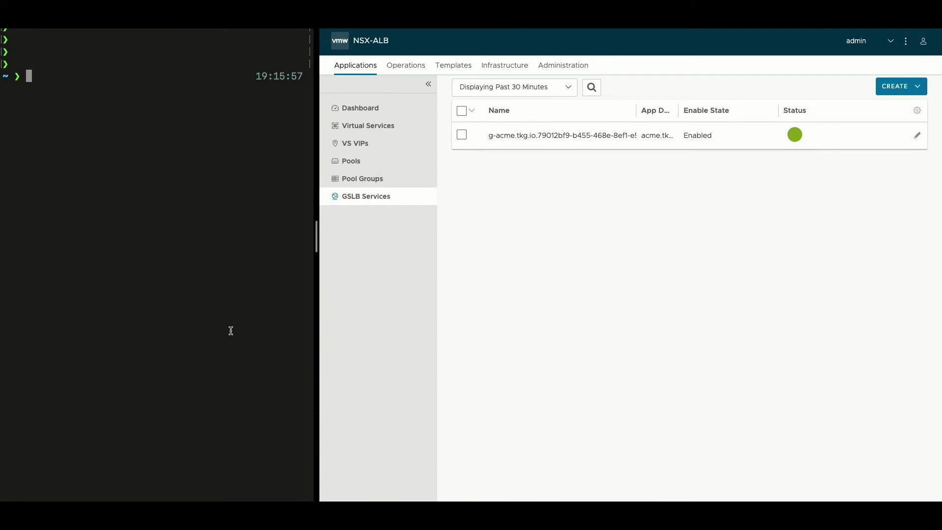
- Open the acme.tkg.io GSLB service's member status in NSX-ALB and resolve acme.tkg.io with nslookup in the terminal
left_click(514, 138)
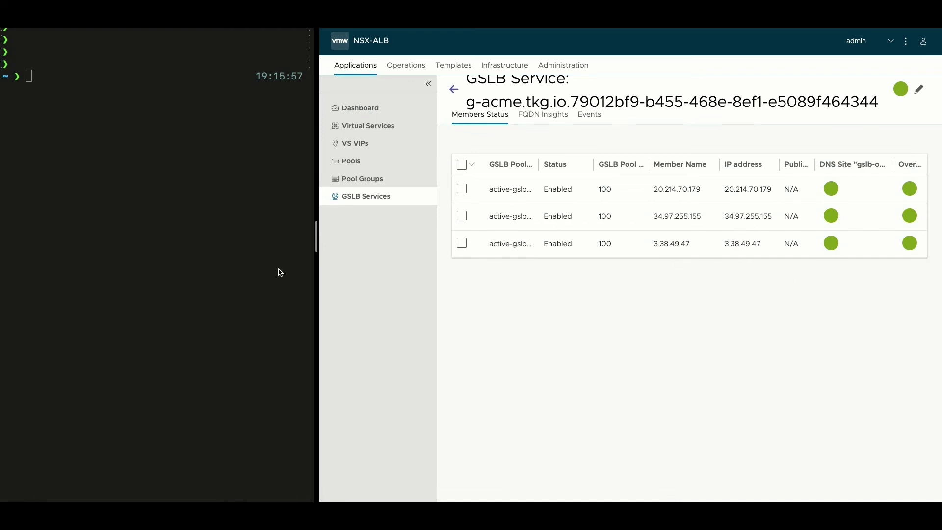
left_click(142, 219)
type("nslookup")
key("Return")
type("acme")
key("BackSpace")
key("BackSpace")
type("me.tkg.io")
key("Return")
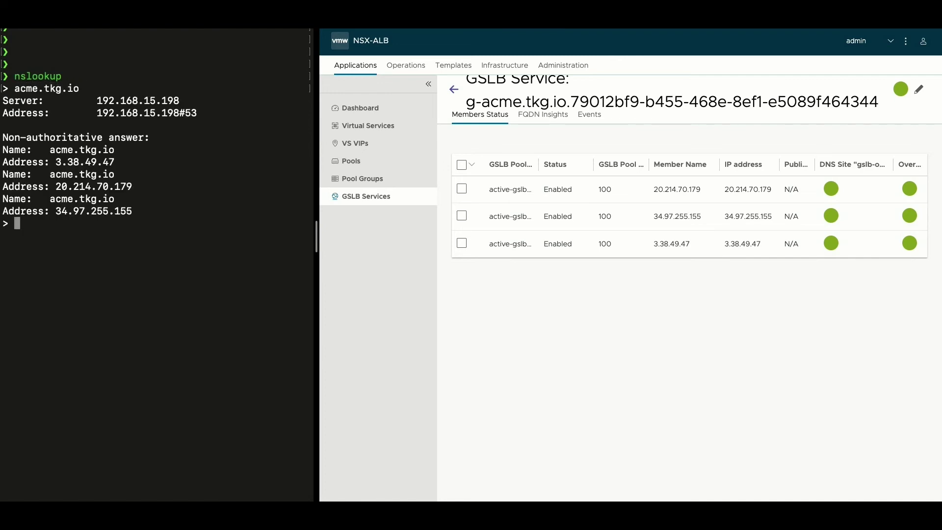
- Compare each IP address resolved for acme.tkg.io with the members of the GSLB service
mouse_move(50, 174)
left_mouse_down()
mouse_move(106, 163)
mouse_move(55, 162)
left_mouse_up()
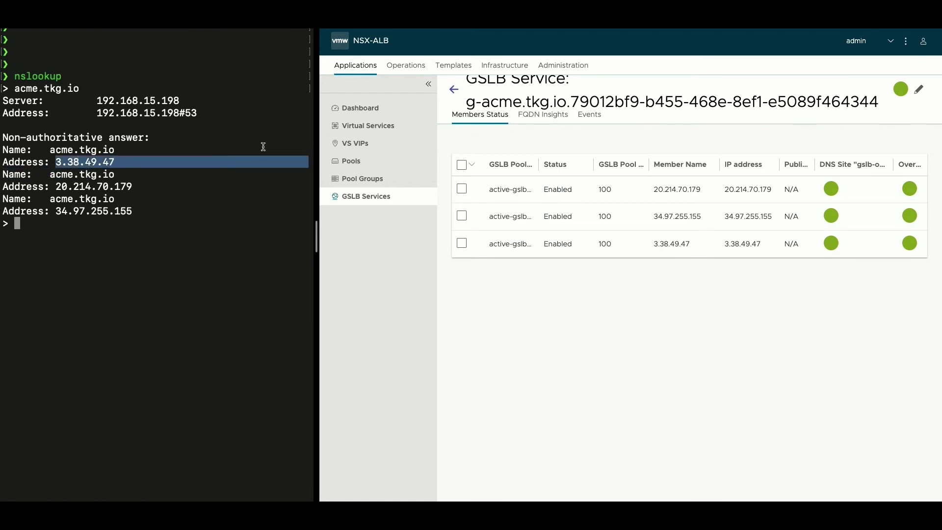
left_click(685, 242)
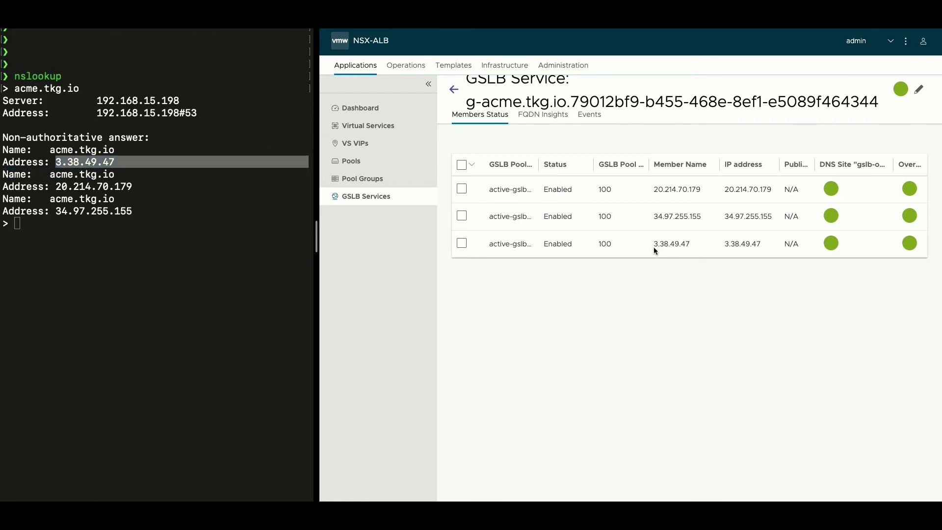
left_click(135, 185)
left_click_drag(136, 185, 56, 187)
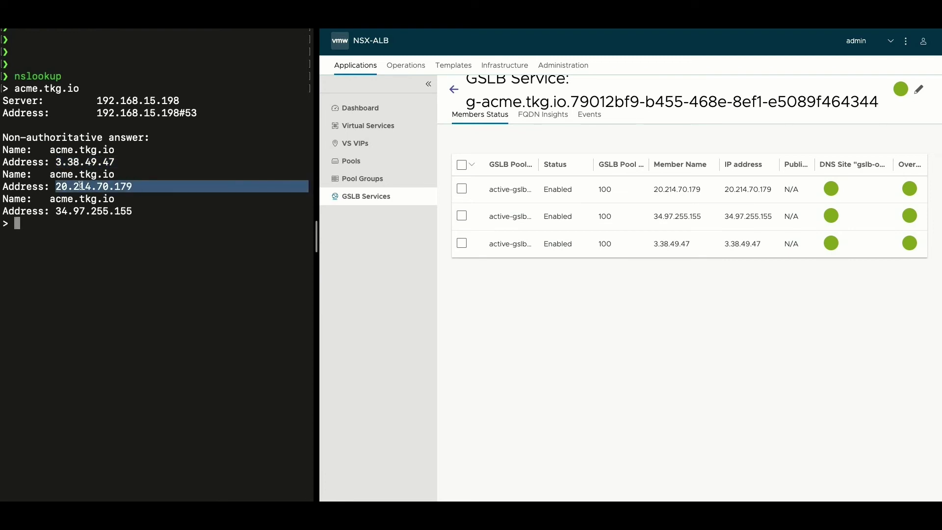
left_click(705, 184)
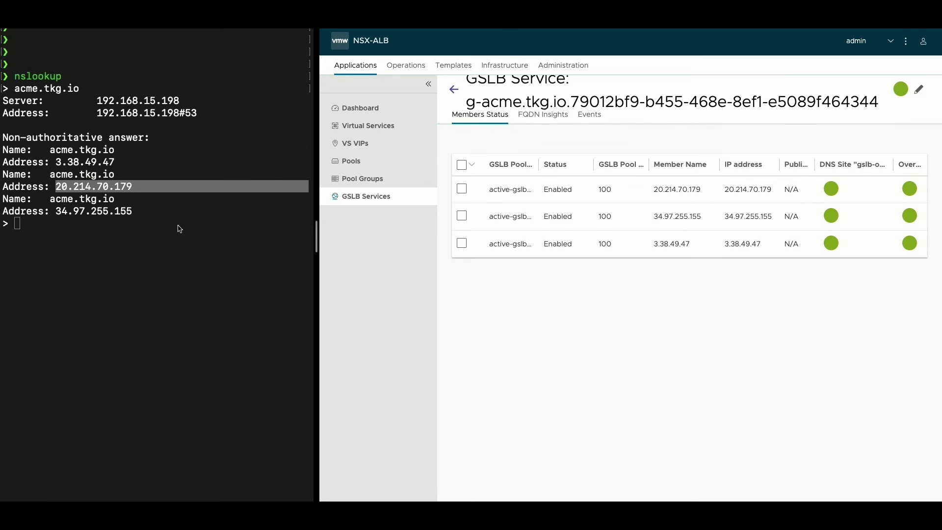
left_click(150, 228)
double_click(135, 222)
double_click(119, 212)
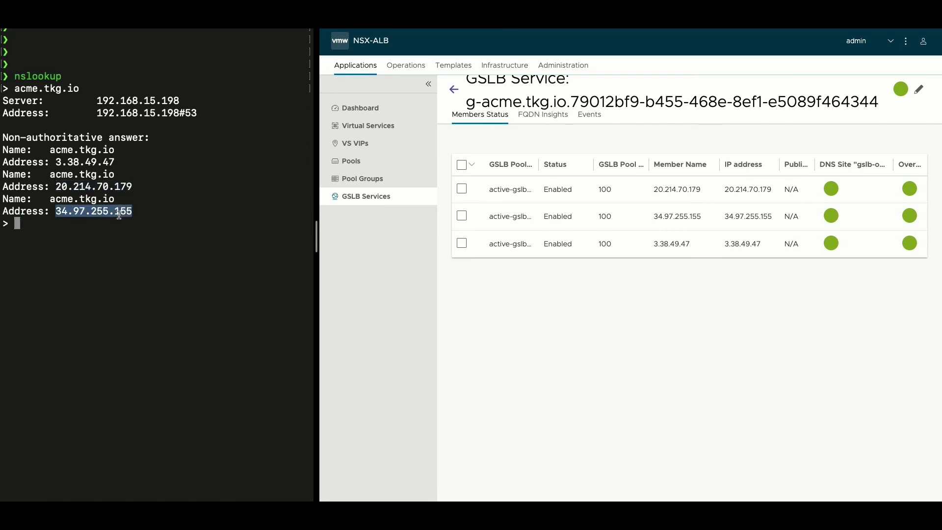
double_click(676, 215)
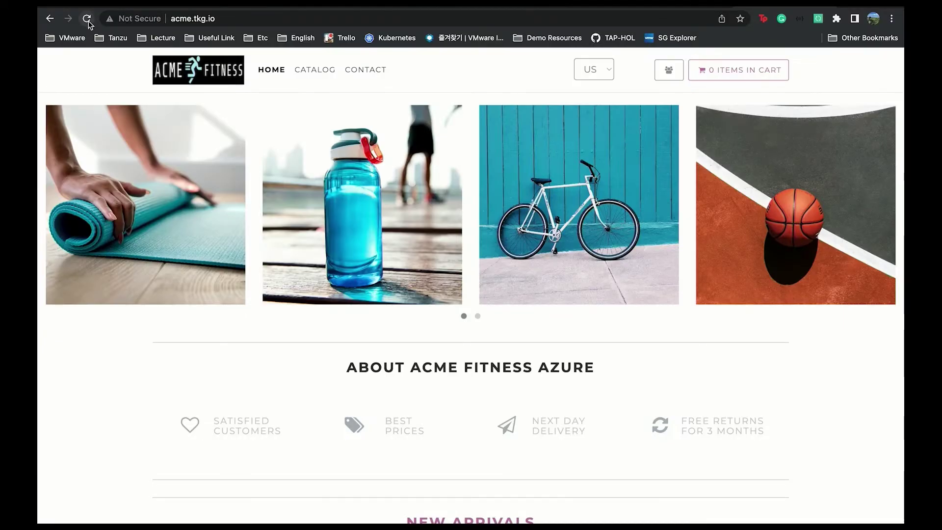
- Look through the ACME Fitness home page served at acme.tkg.io in the browser
scroll(214, 472, "down", 1)
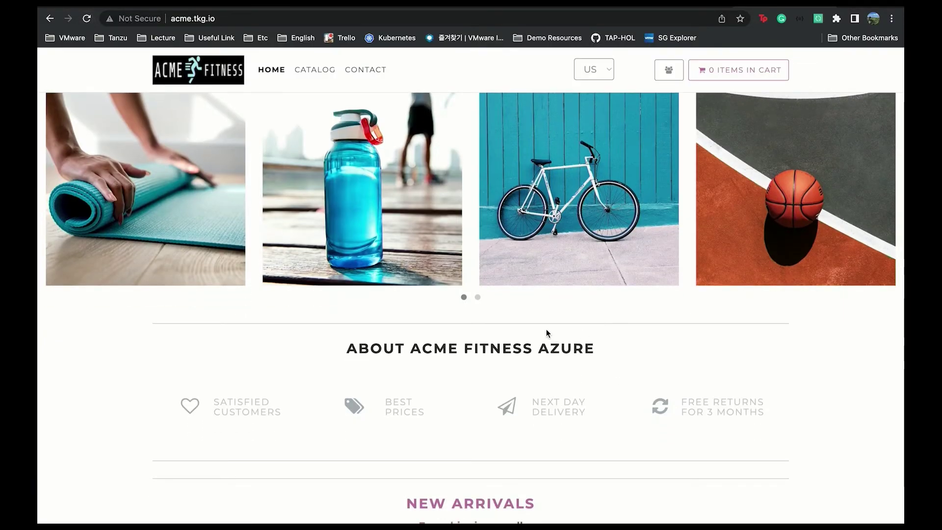
scroll(745, 381, "down", 5)
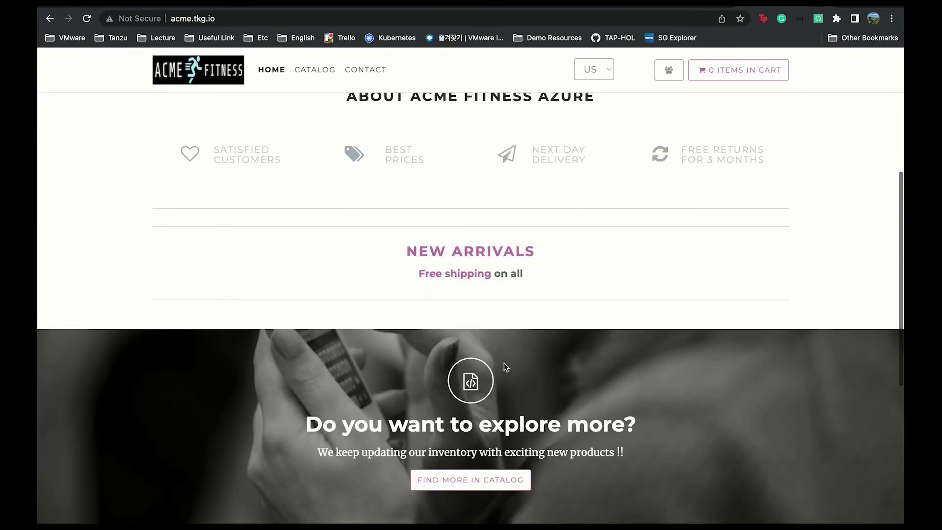
scroll(463, 481, "down", 5)
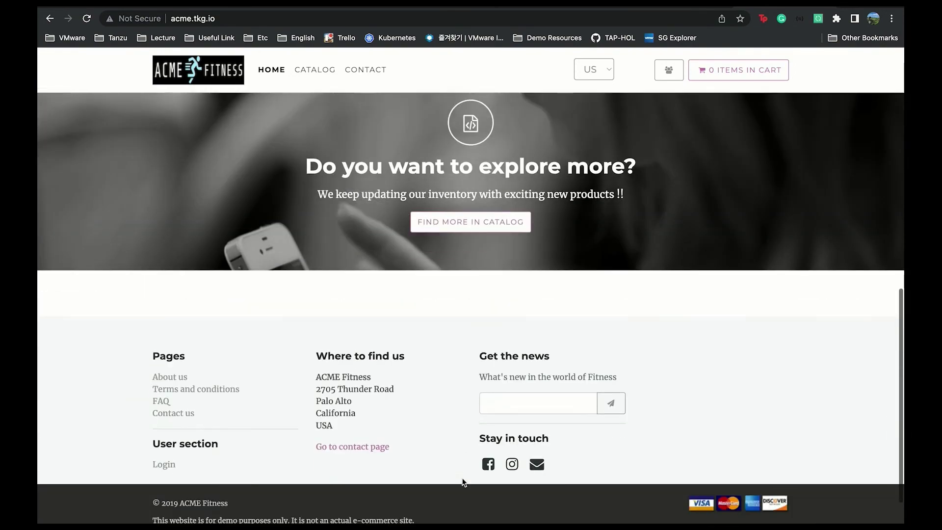
scroll(462, 482, "down", 1)
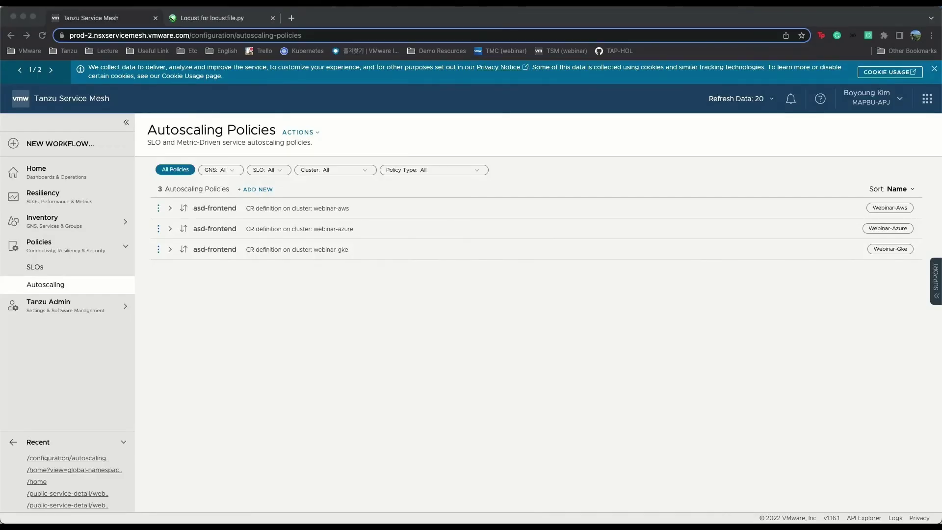
- Expand the asd-frontend autoscaling policy of the webinar-aws cluster in Tanzu Service Mesh and review its definition
left_click(207, 398)
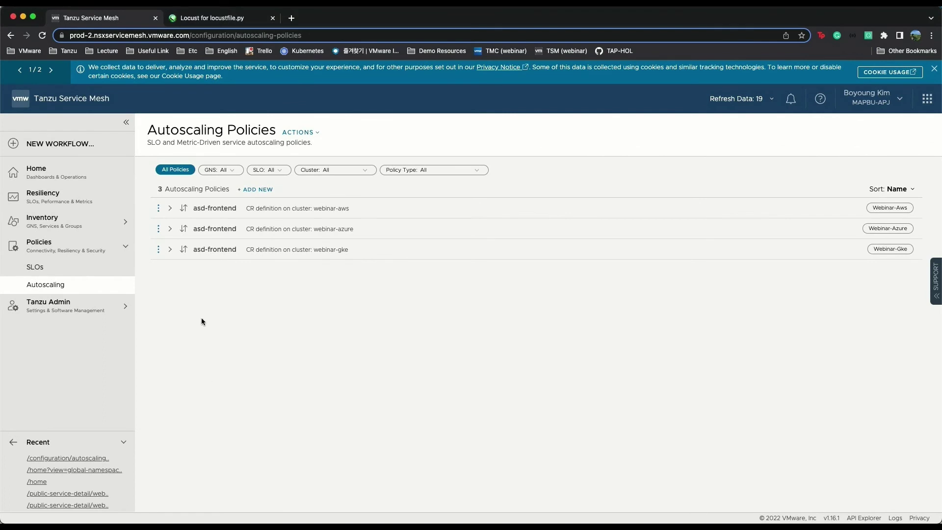
left_click(170, 208)
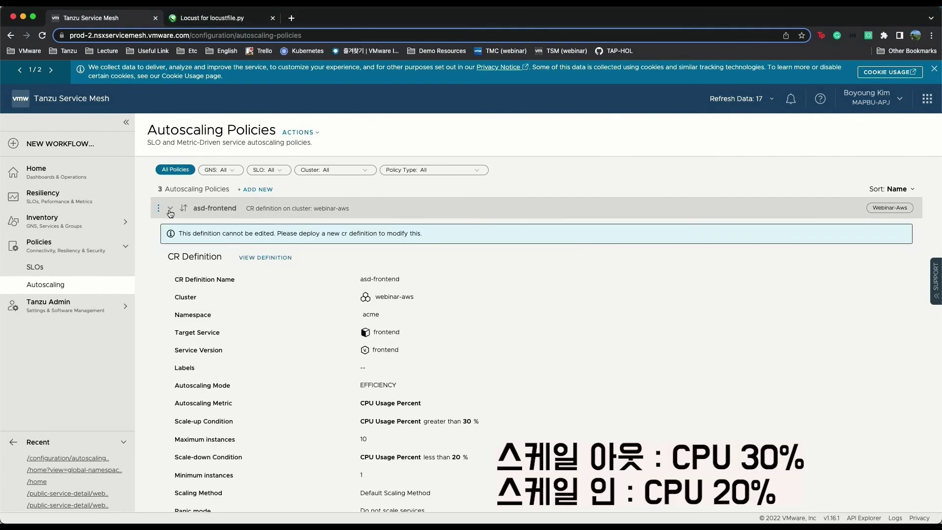
scroll(182, 268, "down", 3)
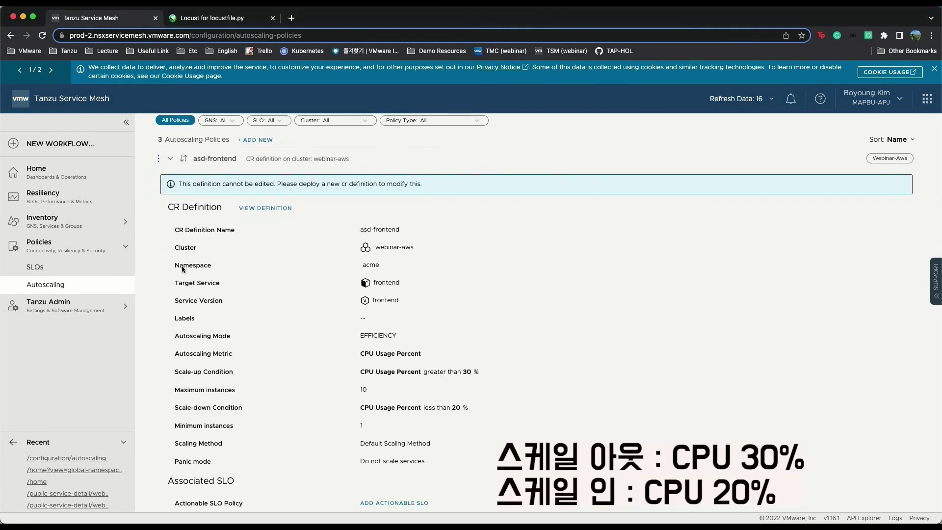
scroll(182, 269, "down", 3)
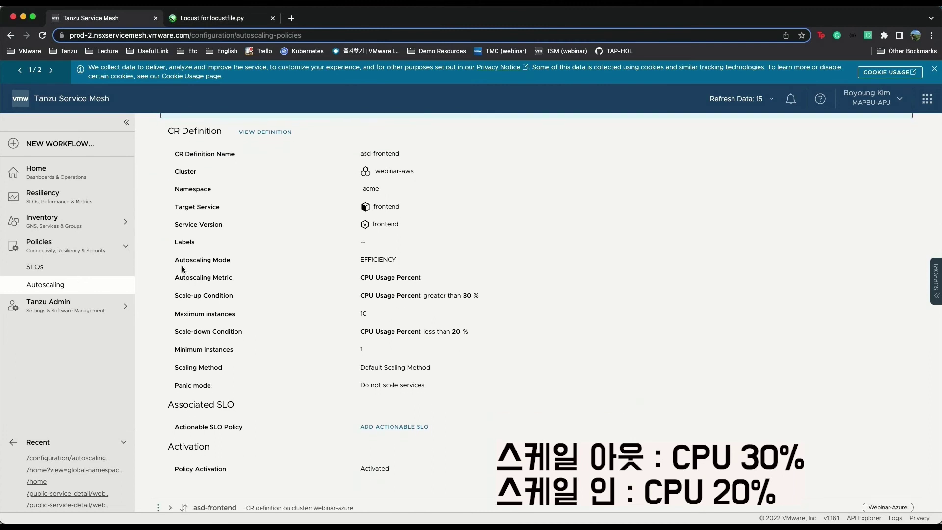
scroll(182, 269, "down", 1)
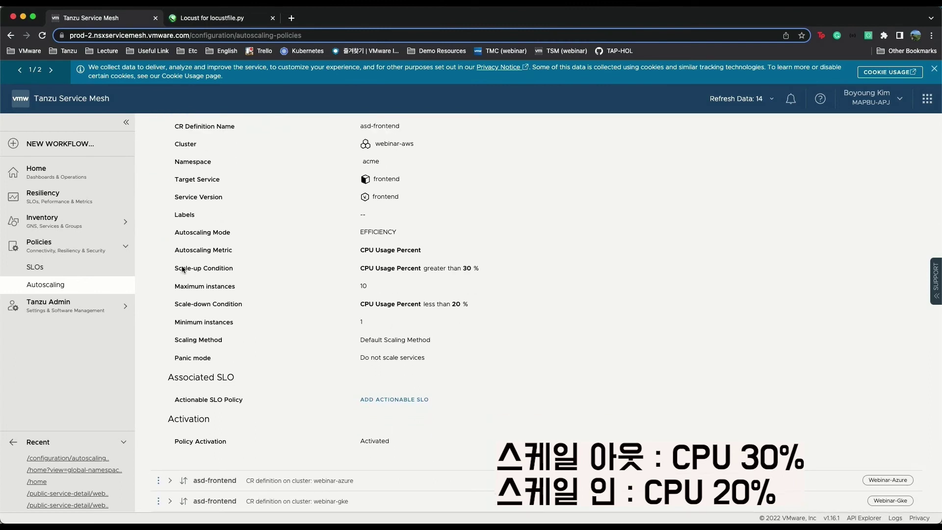
- Expand the asd-frontend autoscaling policy of the webinar-azure cluster and review its scaling conditions and activation status
left_click(170, 481)
scroll(213, 448, "down", 3)
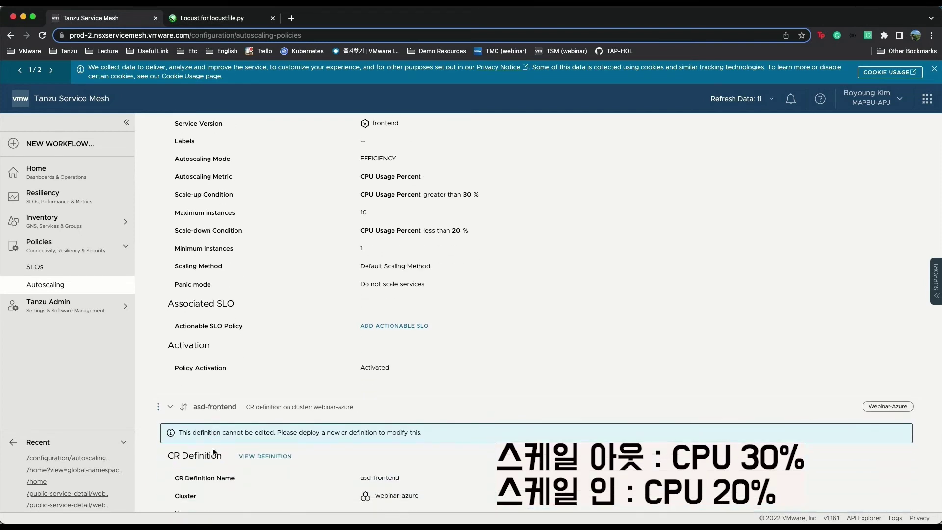
scroll(213, 448, "down", 3)
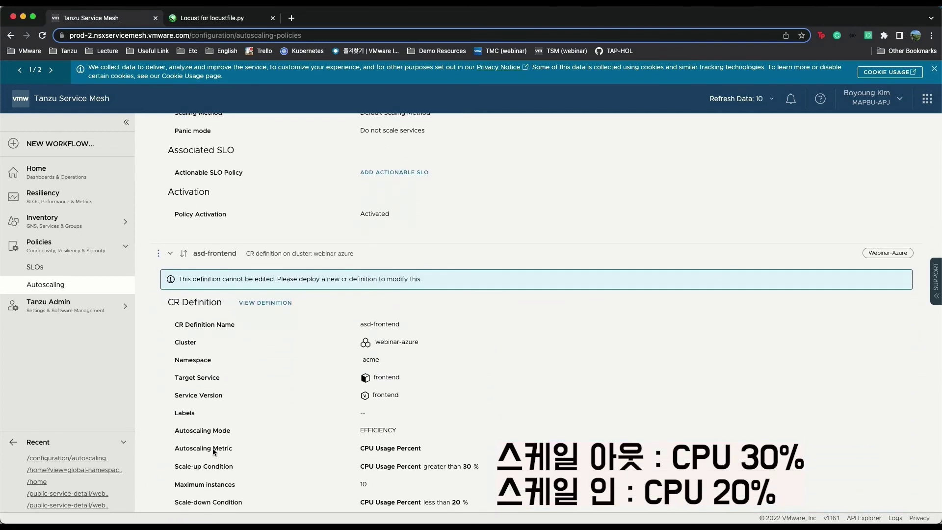
scroll(213, 448, "down", 4)
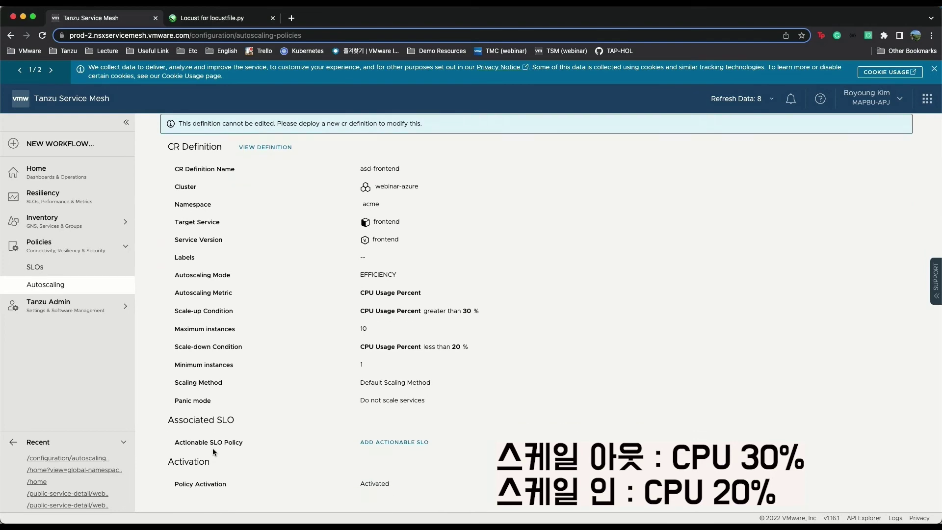
scroll(213, 449, "down", 1)
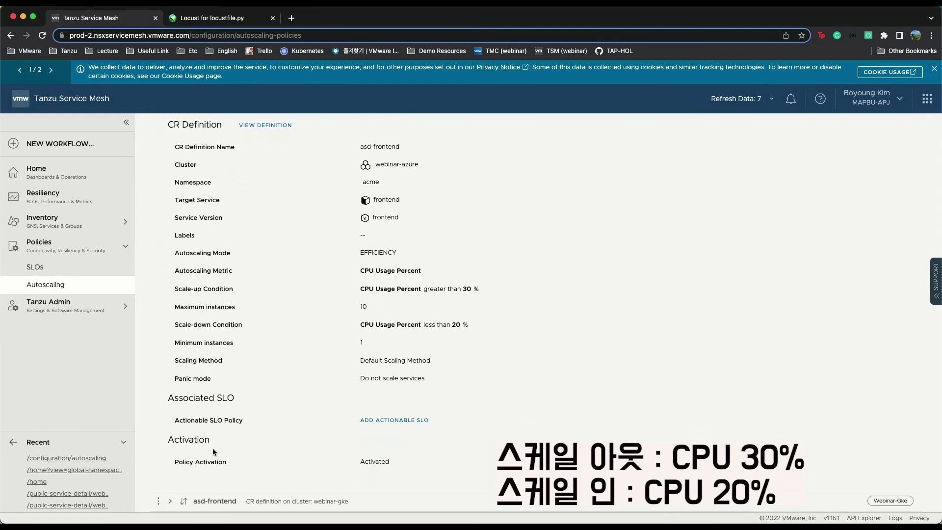
- Expand the asd-frontend autoscaling policy of the webinar-gke cluster and review its definition
left_click(173, 504)
scroll(219, 464, "down", 1)
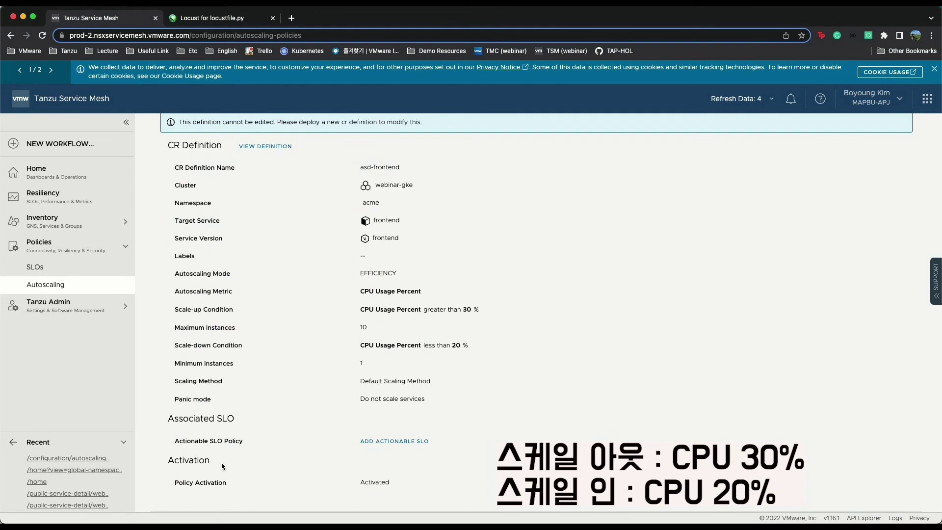
scroll(222, 466, "down", 1)
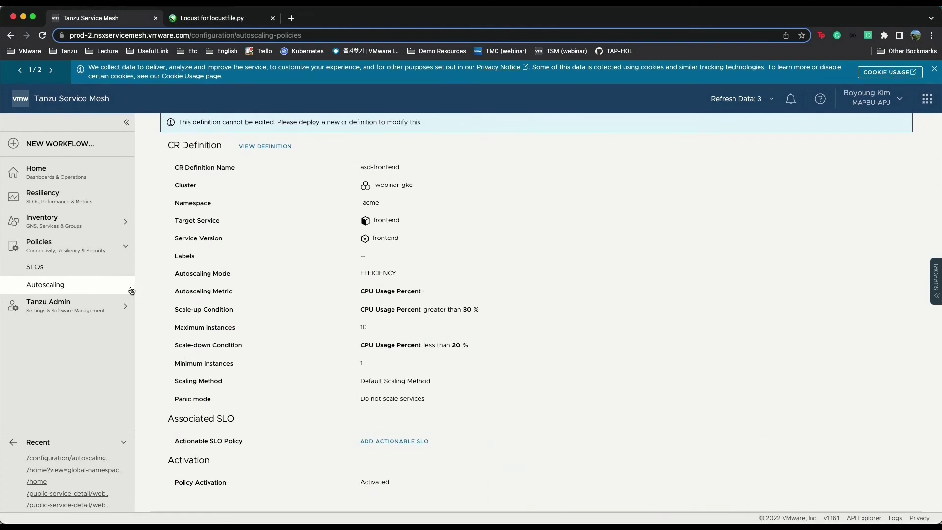
- Open the webinar-gns global namespace from the home page and examine the service topology of all three clusters
left_click(54, 180)
left_click(198, 332)
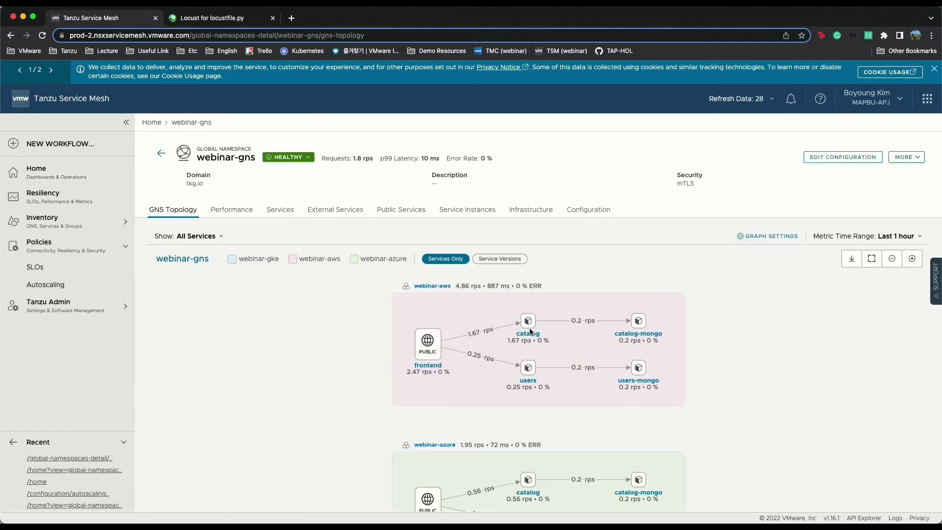
scroll(379, 414, "down", 3)
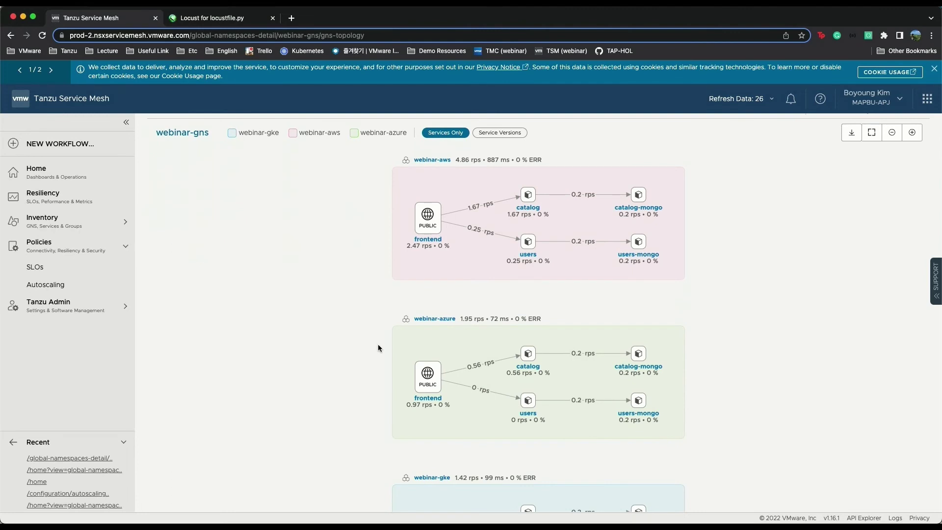
scroll(407, 329, "down", 3)
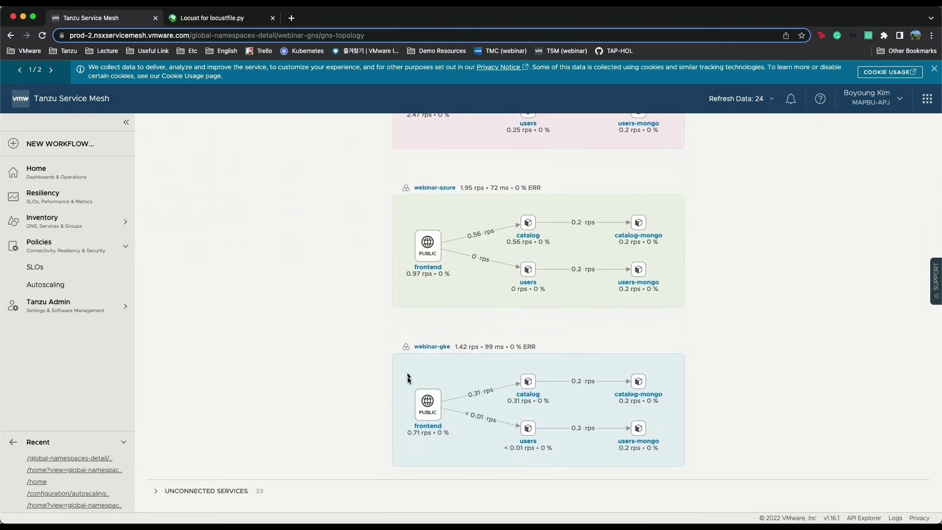
scroll(409, 391, "up", 6)
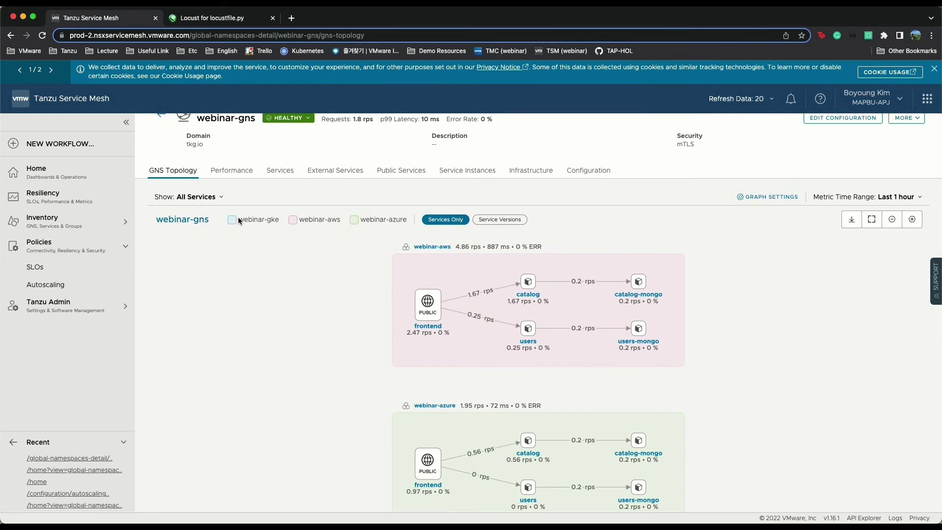
- Examine the request, p99 latency and error rate performance charts of the webinar-gns global namespace
left_click(244, 172)
scroll(363, 227, "down", 1)
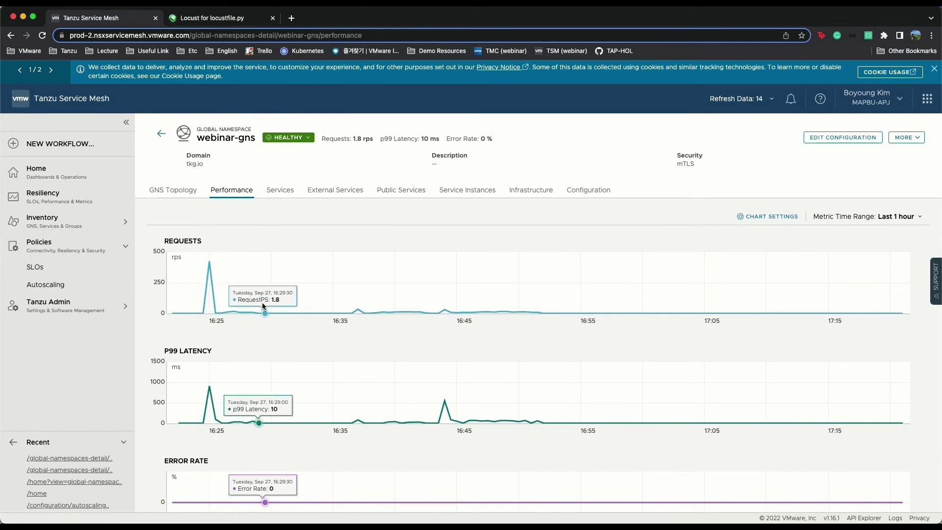
scroll(255, 393, "down", 2)
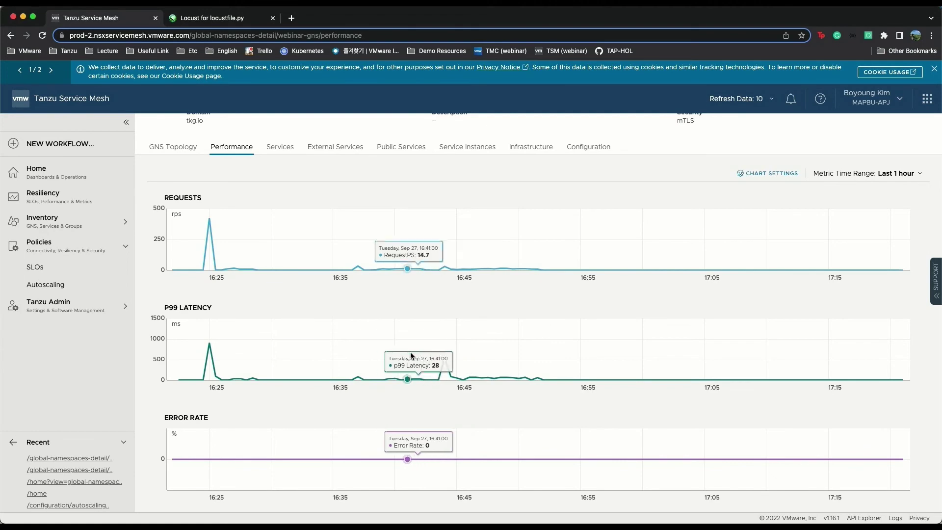
scroll(422, 353, "up", 3)
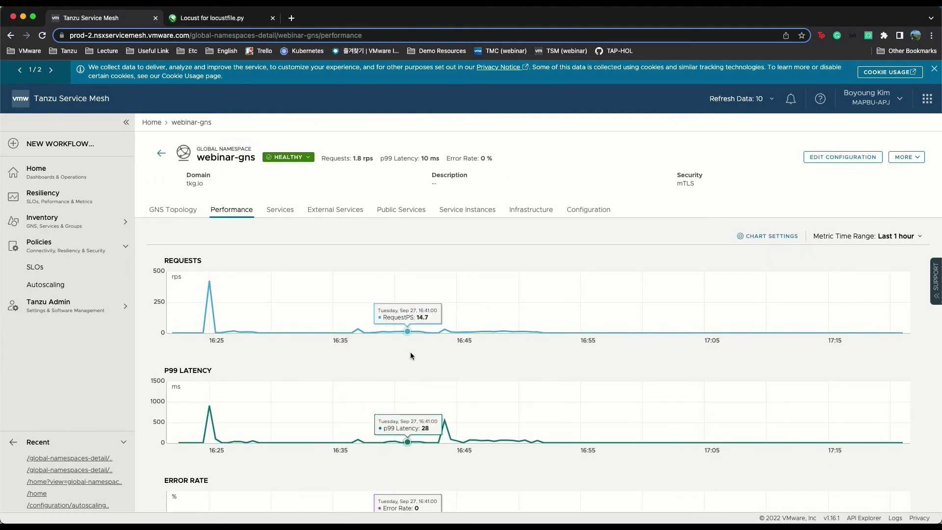
- Display the list of services in webinar-gns and look through its entries
left_click(284, 216)
scroll(310, 366, "down", 3)
scroll(309, 367, "up", 3)
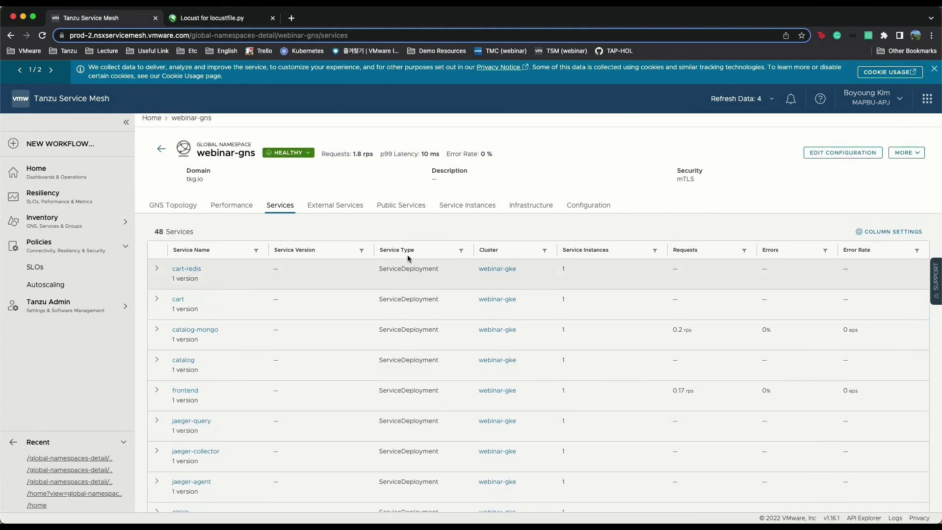
- Open the frontend.80 public service of webinar-gns and inspect its GSLB routing and the instances in each cluster
left_click(392, 209)
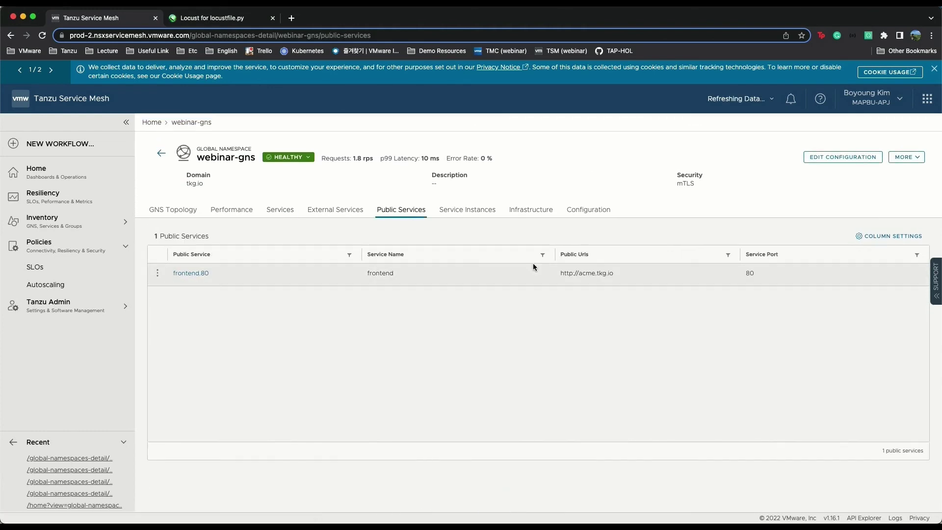
left_click(192, 273)
scroll(266, 316, "down", 2)
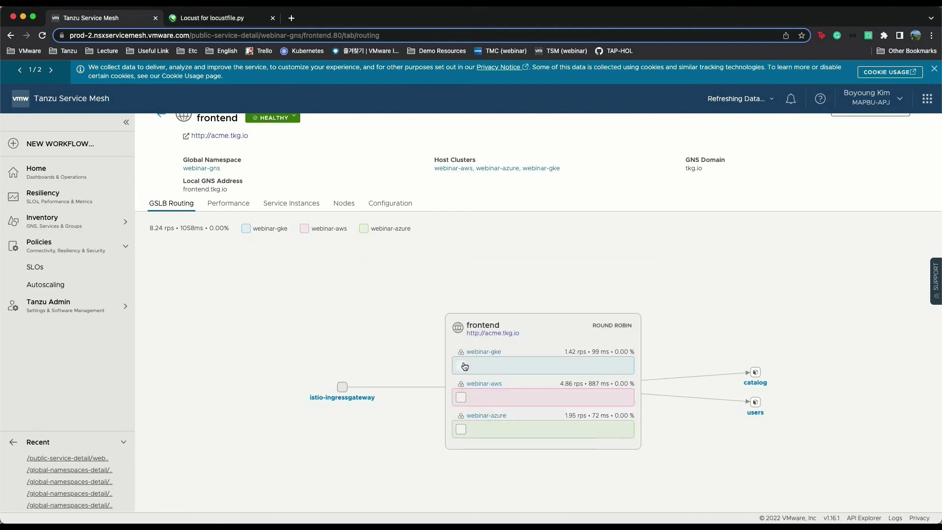
mouse_move(483, 372)
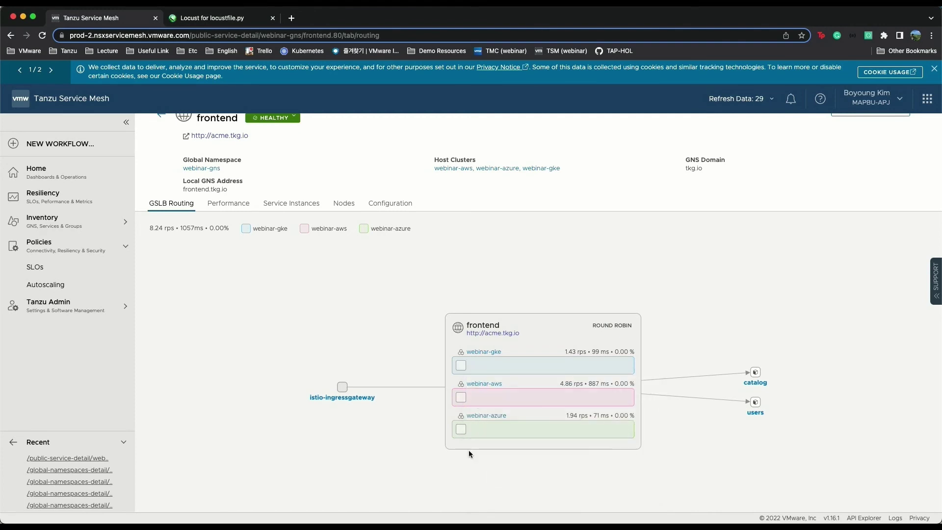
mouse_move(463, 435)
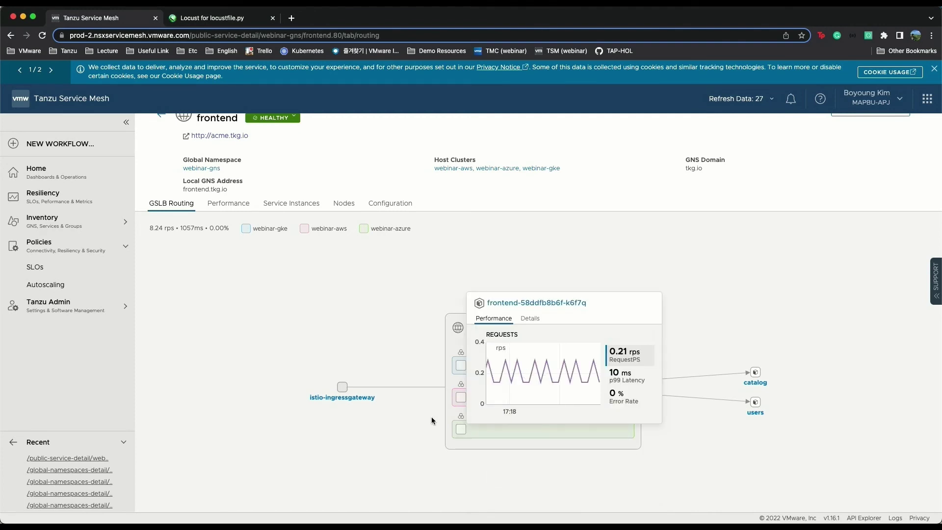
- Examine the frontend public service's performance charts for service instances, requests and latency per cluster
left_click(233, 209)
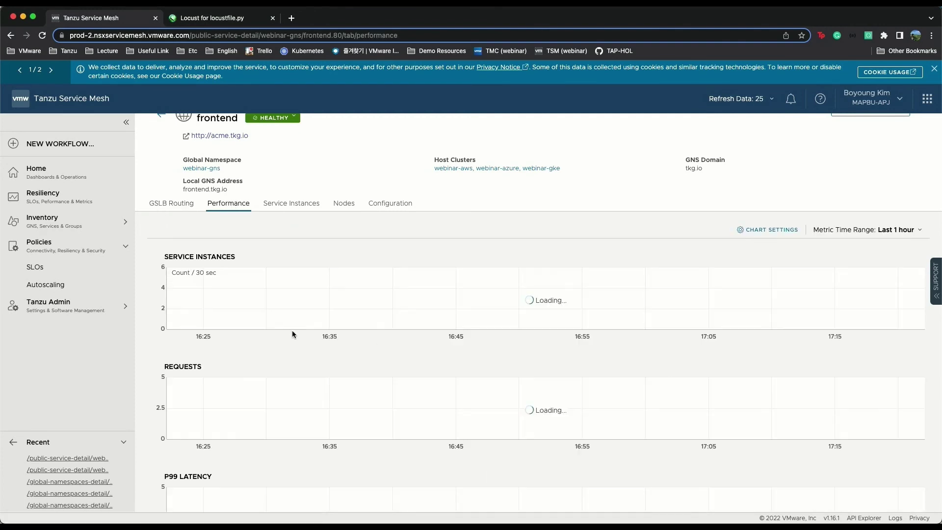
scroll(316, 349, "down", 1)
mouse_move(511, 282)
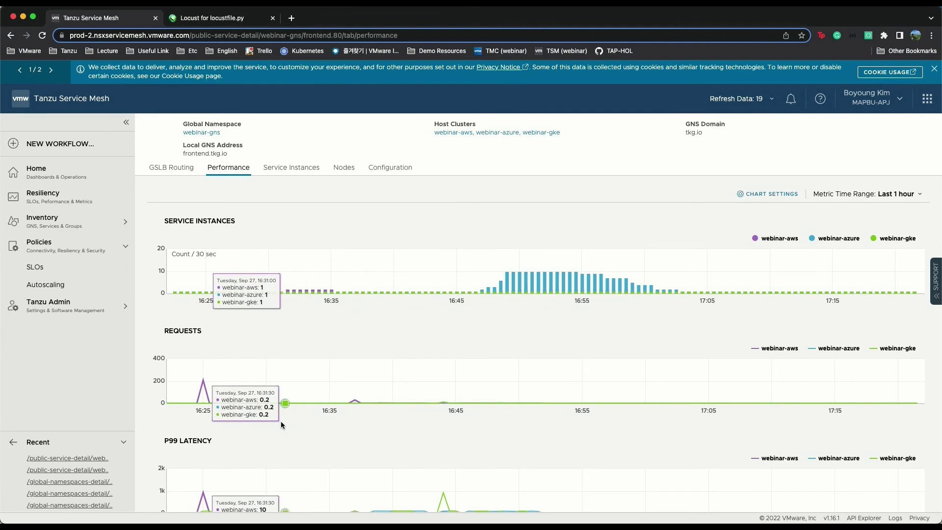
scroll(204, 402, "down", 2)
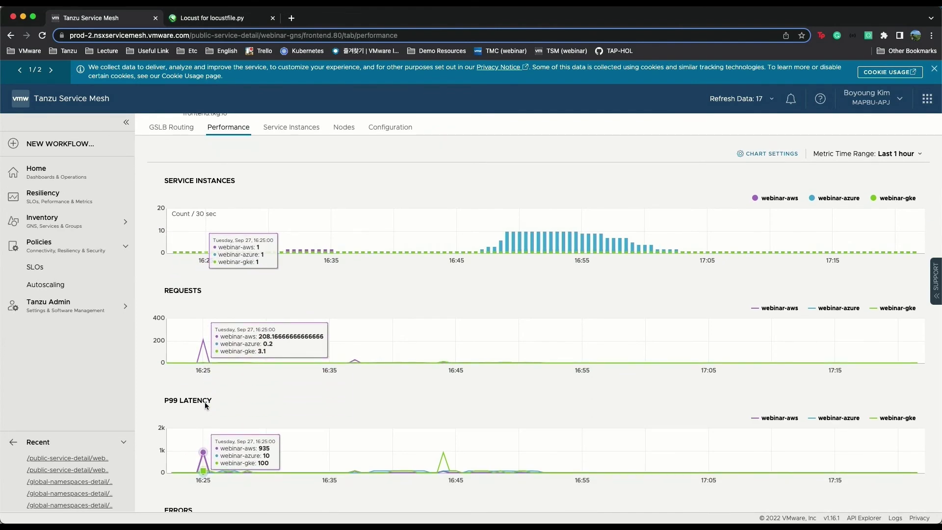
scroll(255, 295, "up", 3)
- Review the frontend public service's service instances and the nodes that host them
left_click(305, 191)
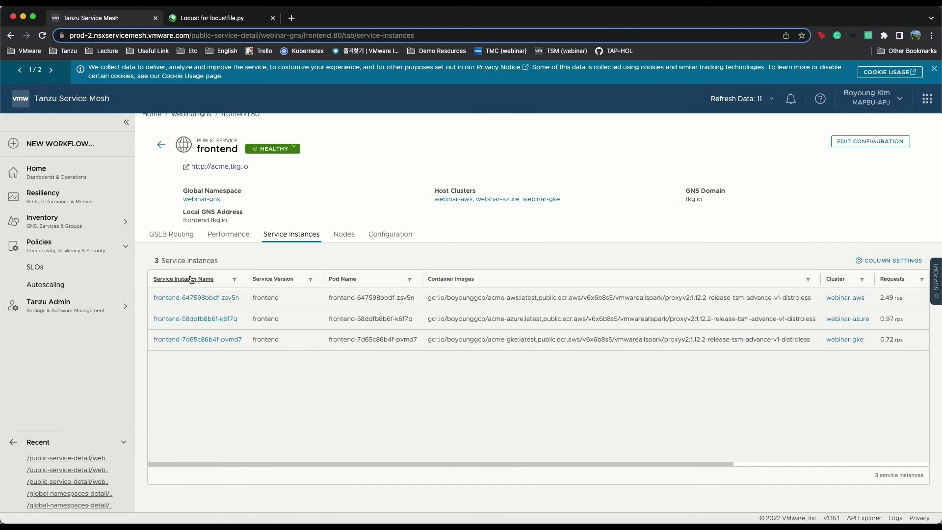
left_click(353, 236)
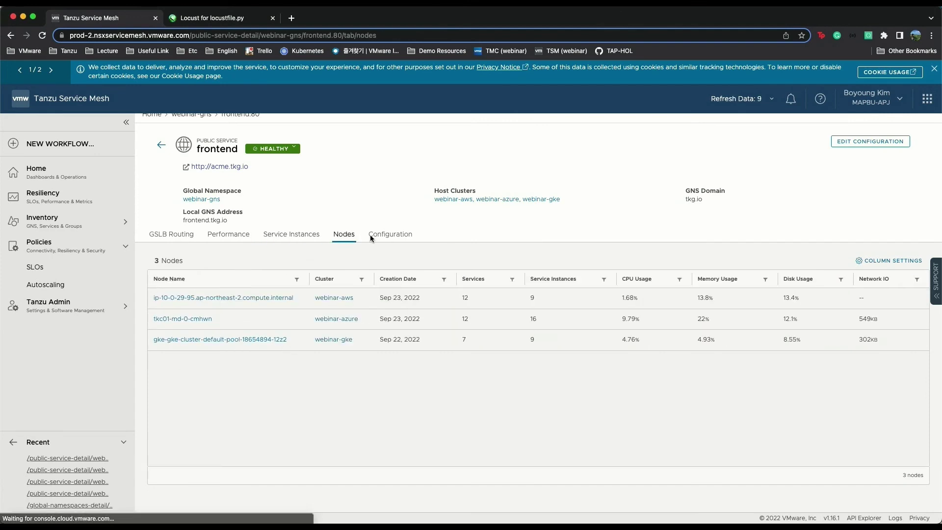
scroll(378, 348, "up", 1)
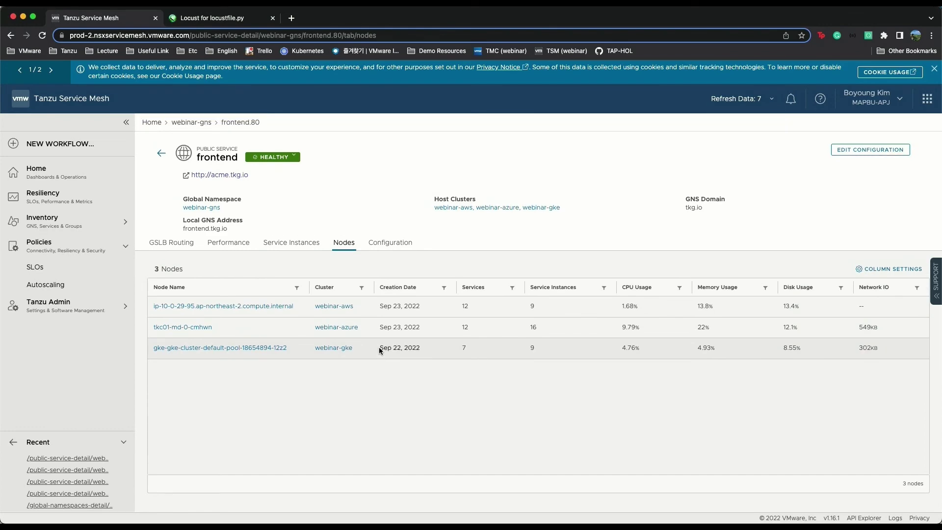
left_click(212, 18)
left_click(91, 117)
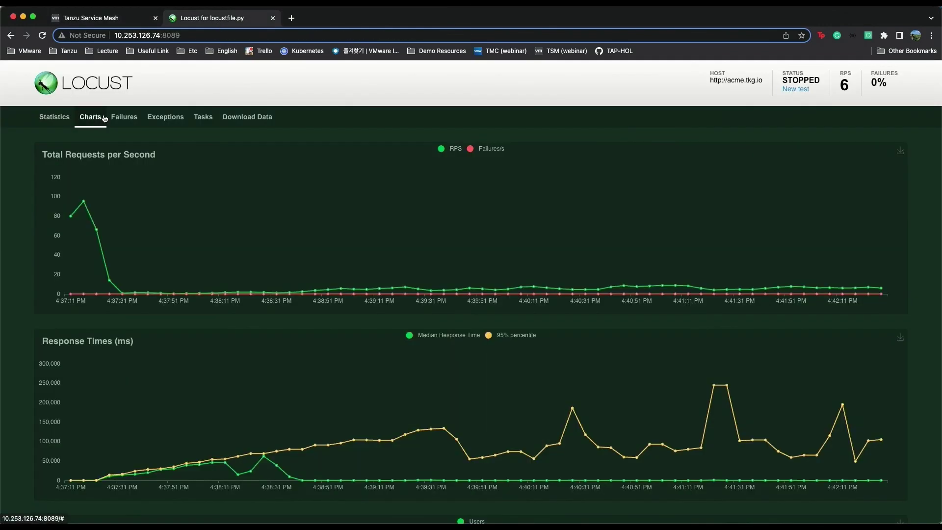
left_click(799, 96)
type("00")
key("Tab")
type("50")
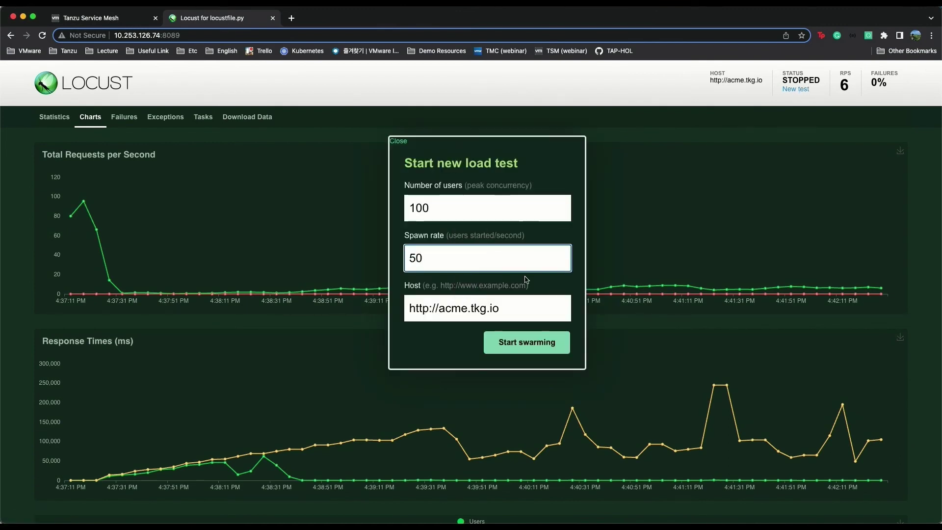
left_click(539, 344)
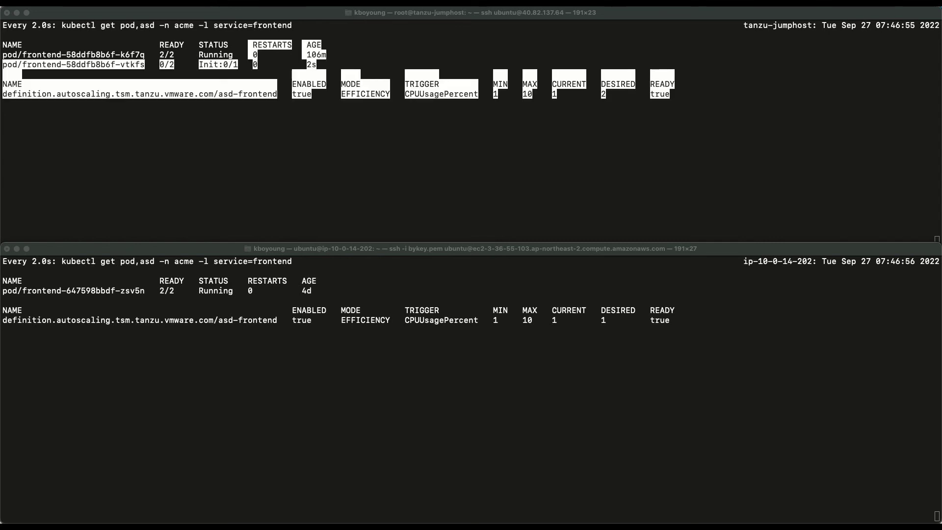
- Monitor the frontend pods and asd-frontend replica counts of the Azure and AWS clusters in the two terminal windows
left_click(630, 111)
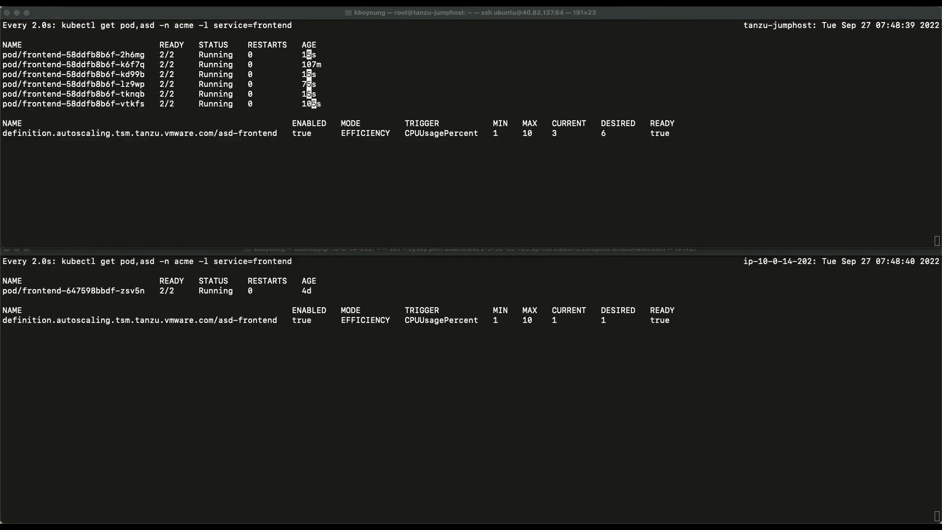
left_click(535, 408)
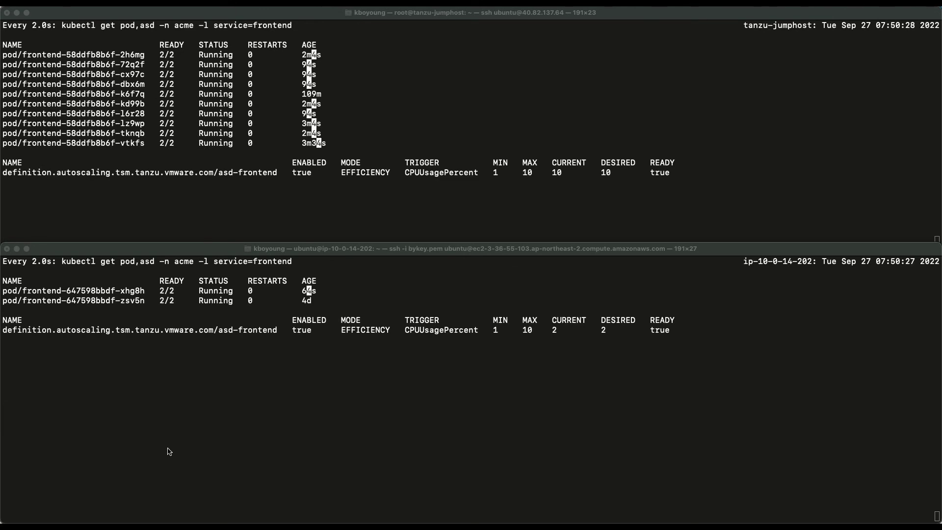
- Return to the frontend public service in Tanzu Service Mesh and examine its service instances across the clusters
key("ctrl+Left")
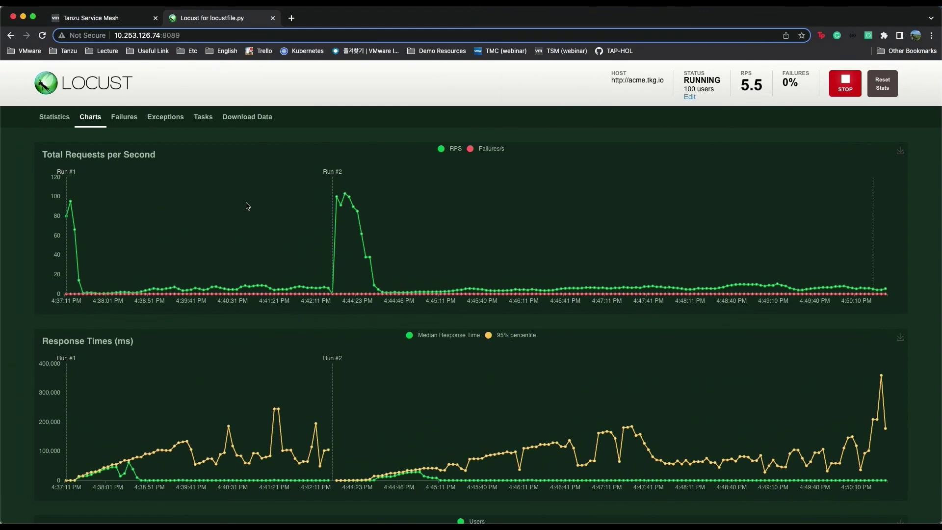
left_click(115, 20)
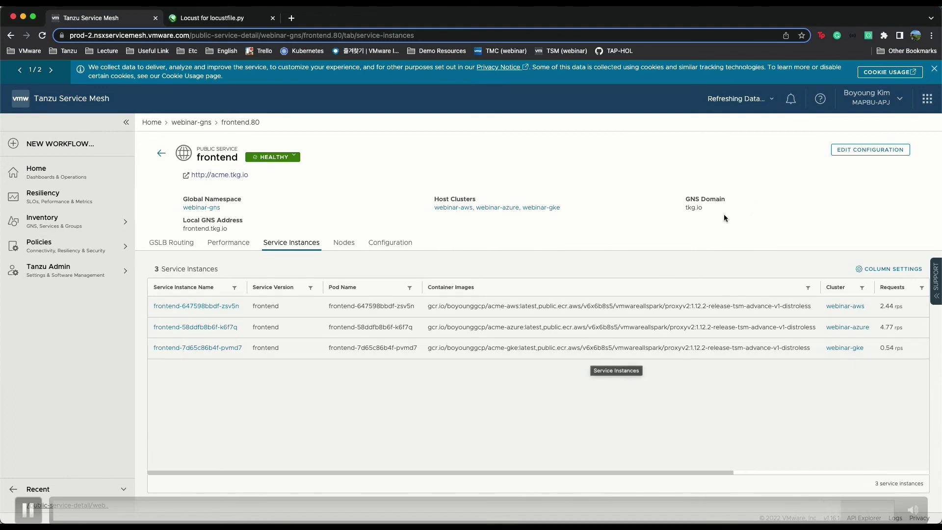
scroll(567, 346, "down", 3)
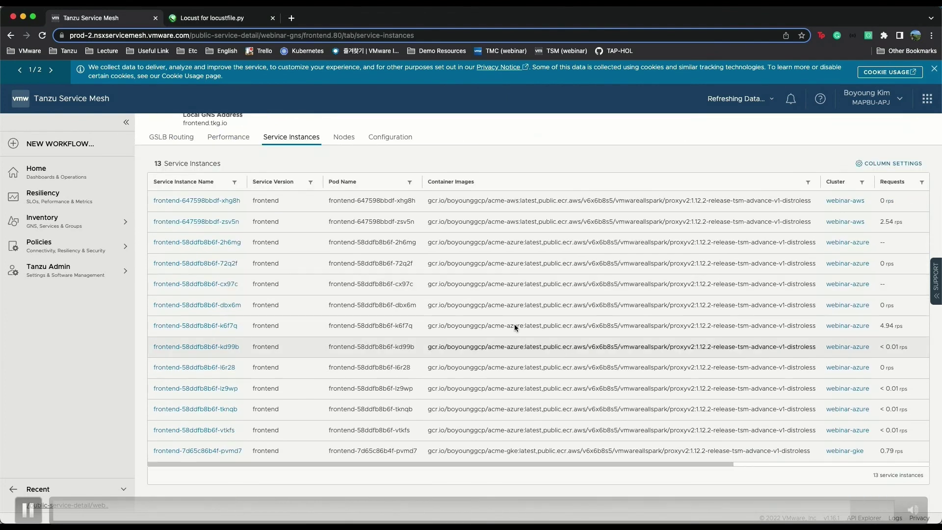